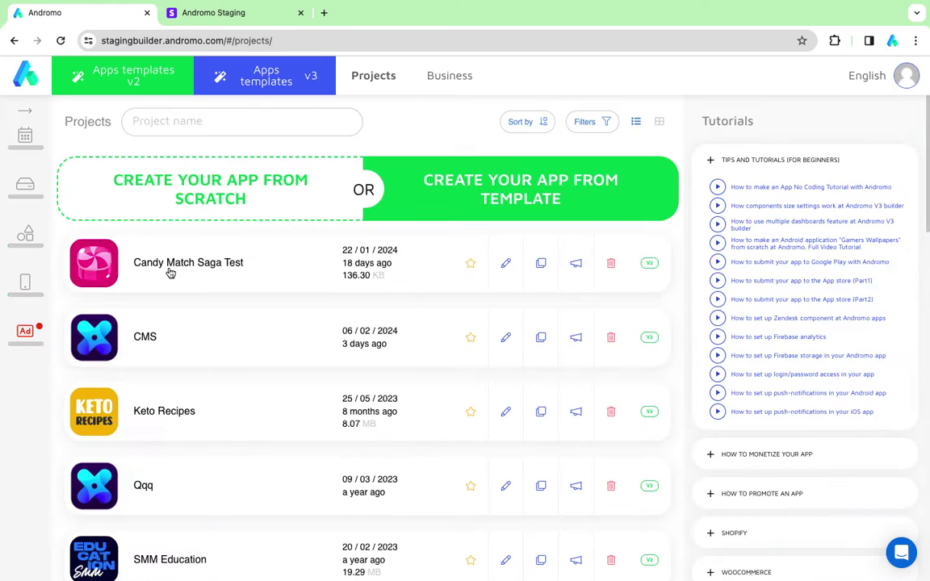
Open the Candy Match Saga Test project, preview its game and start level 1.
left_click(170, 270)
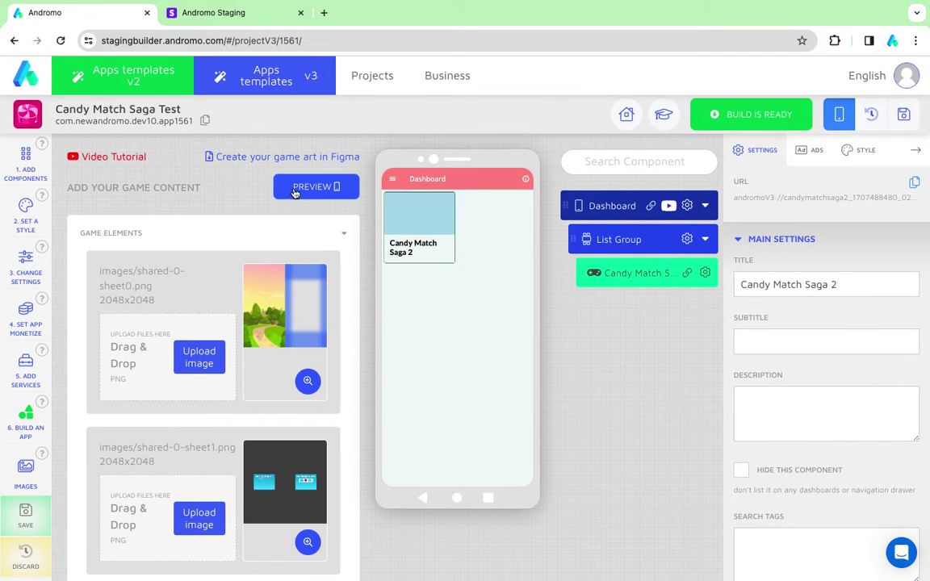
left_click(296, 191)
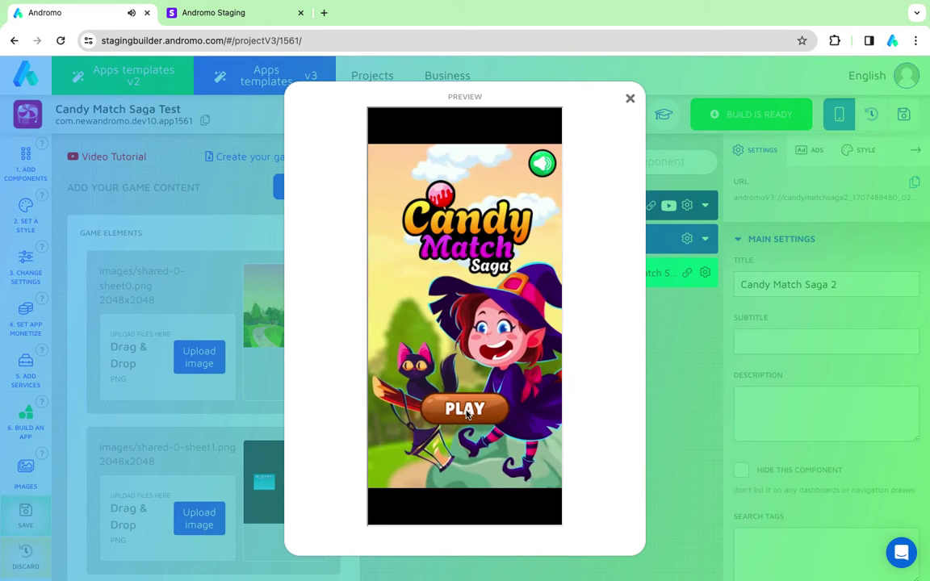
left_click(467, 410)
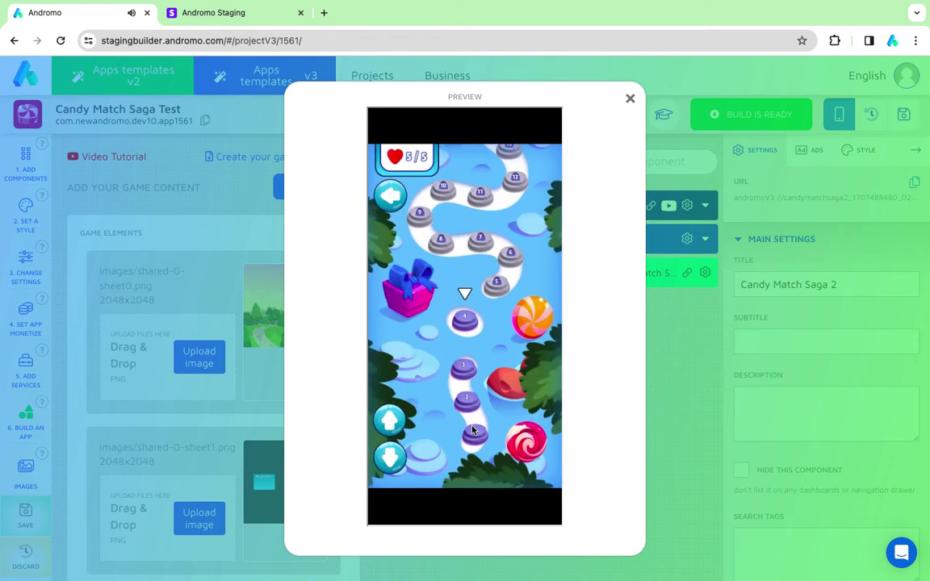
left_click(467, 324)
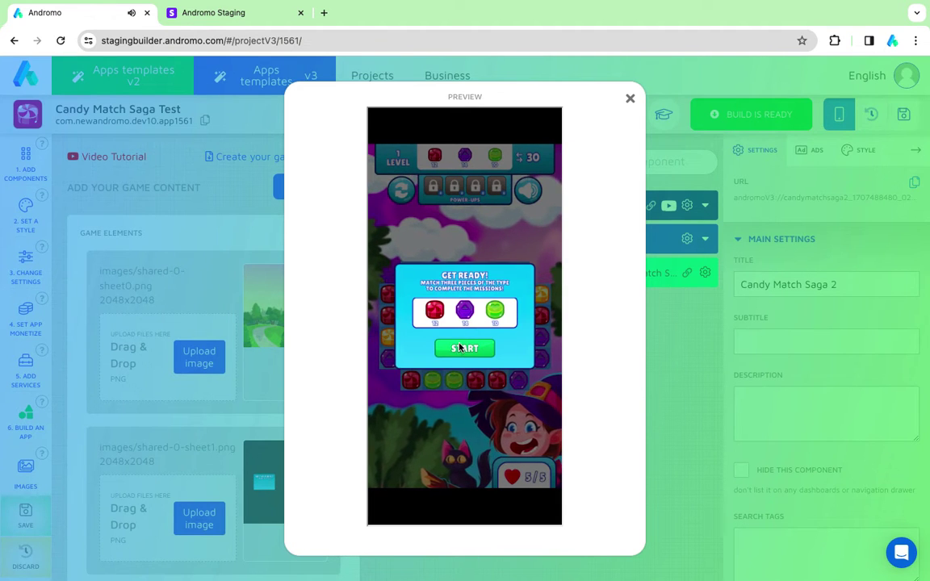
left_click(459, 340)
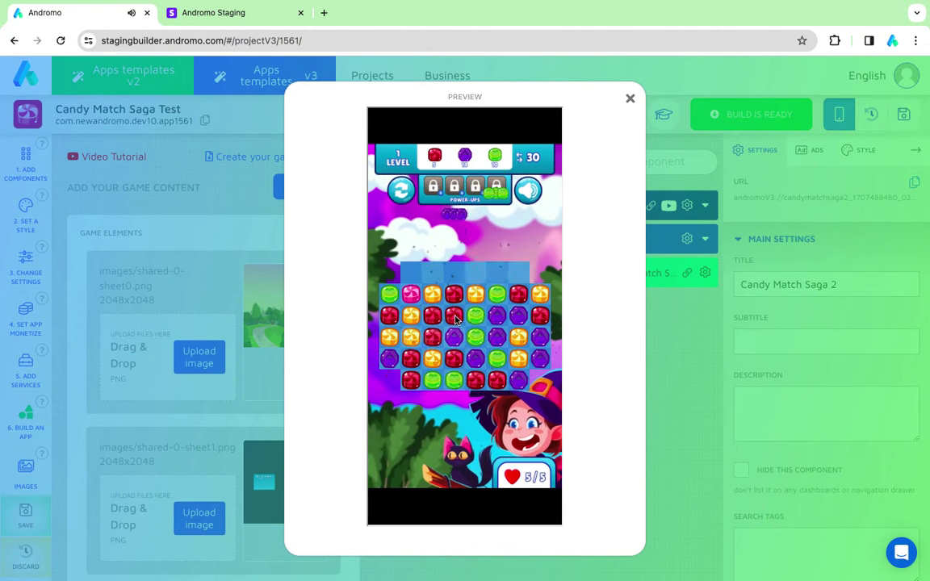
Test the match-three gameplay by swapping a few neighbouring candies on the board, and close the preview.
left_click_drag(433, 357, 410, 363)
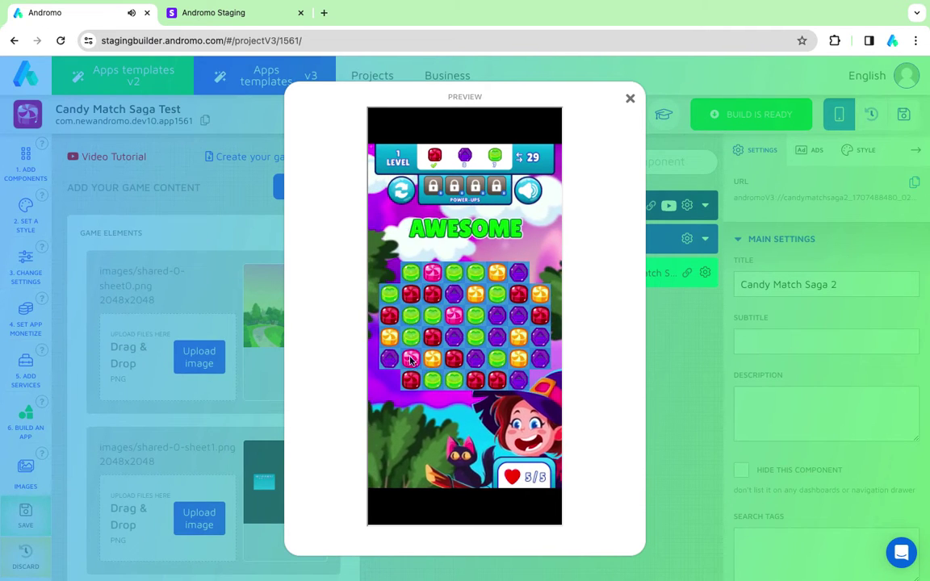
left_click_drag(390, 294, 387, 316)
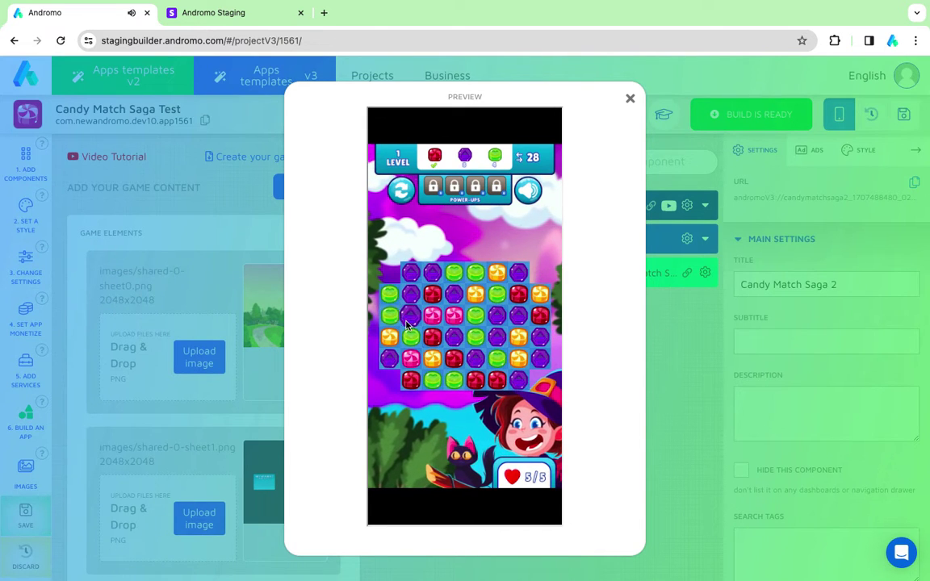
left_click_drag(389, 320, 411, 317)
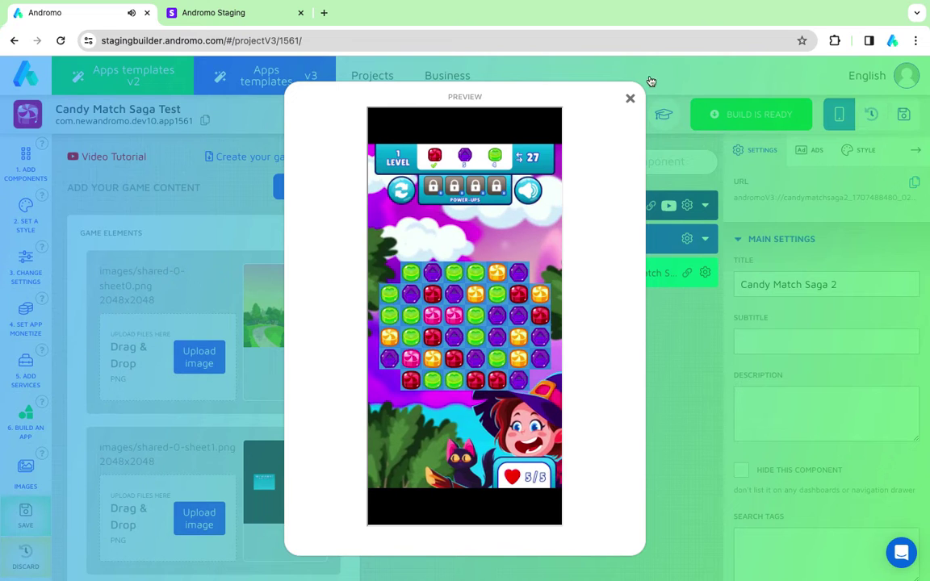
left_click(630, 98)
Look through the replaceable sprite-sheet images under the game elements and game assets of the project.
scroll(338, 324, "down", 5)
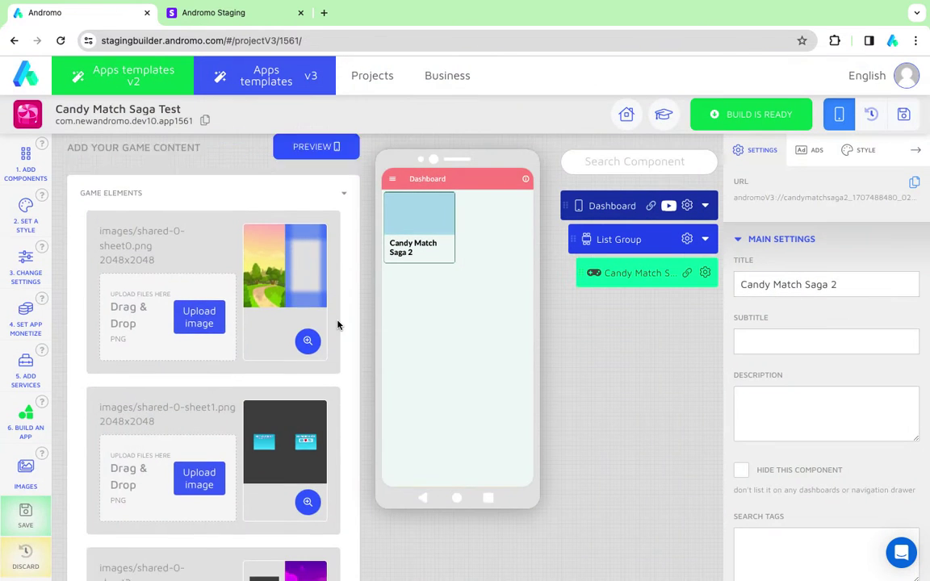
scroll(321, 386, "down", 9)
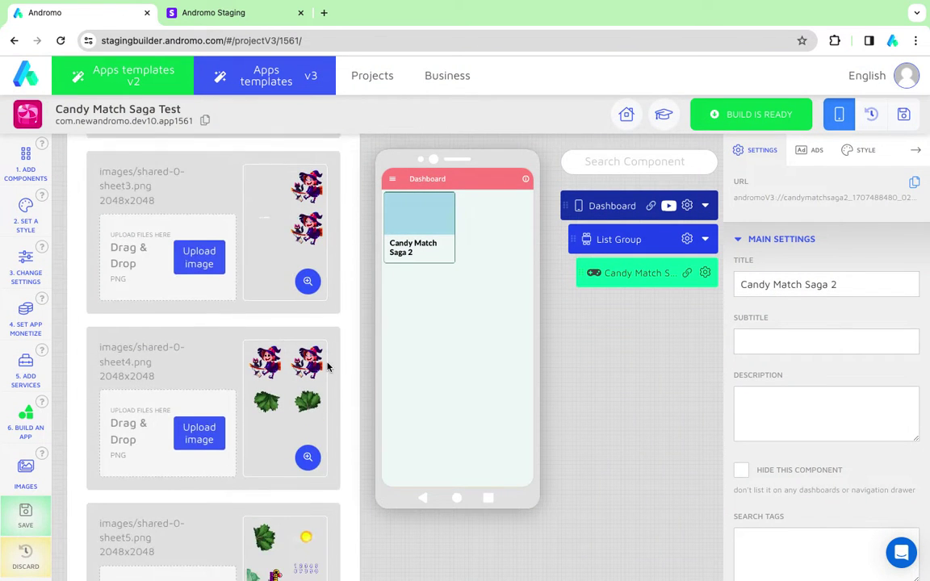
scroll(238, 280, "down", 10)
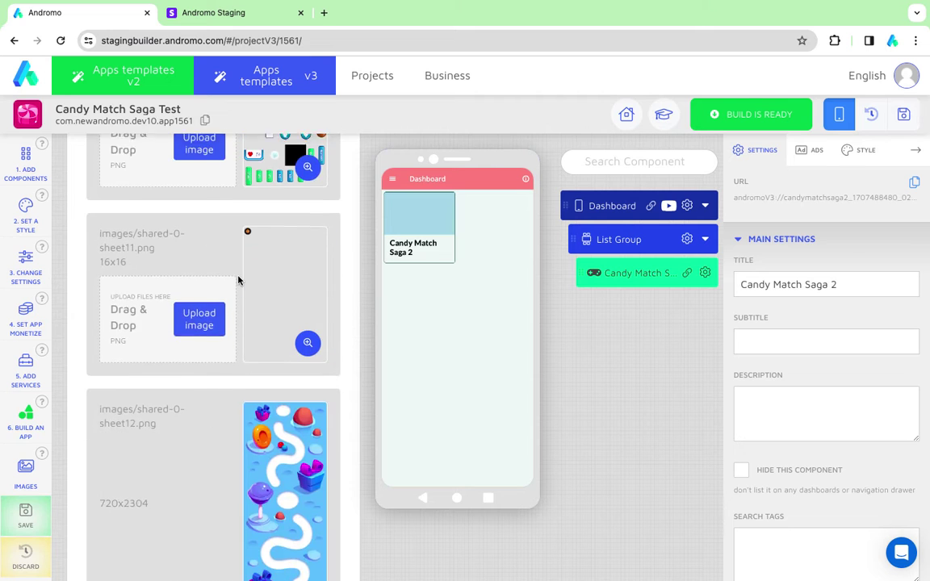
scroll(239, 280, "down", 4)
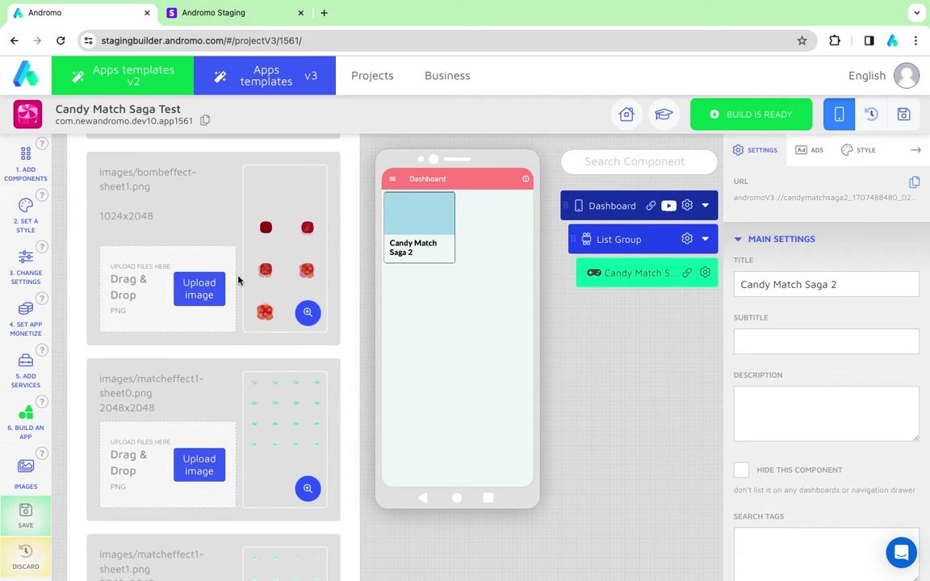
scroll(238, 281, "up", 11)
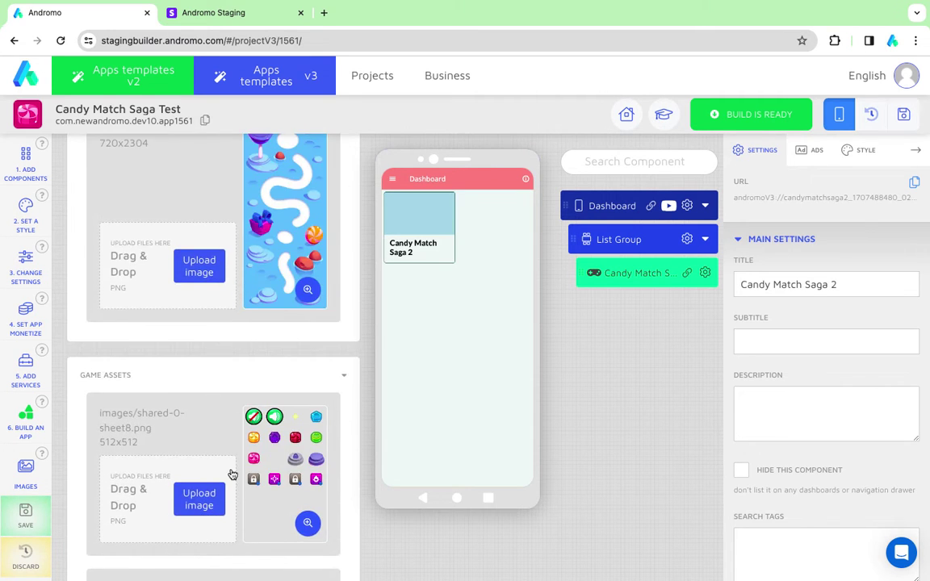
scroll(232, 475, "down", 3)
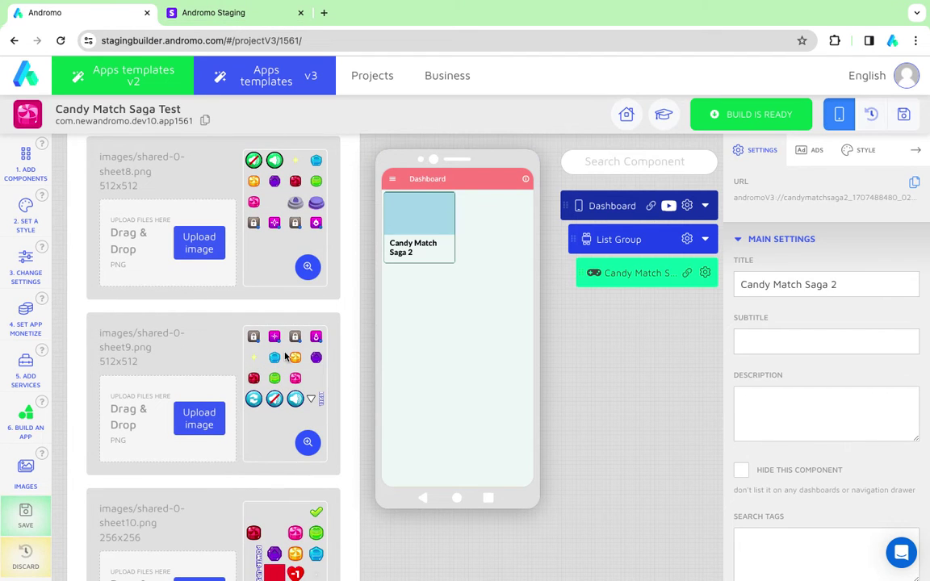
scroll(301, 324, "down", 5)
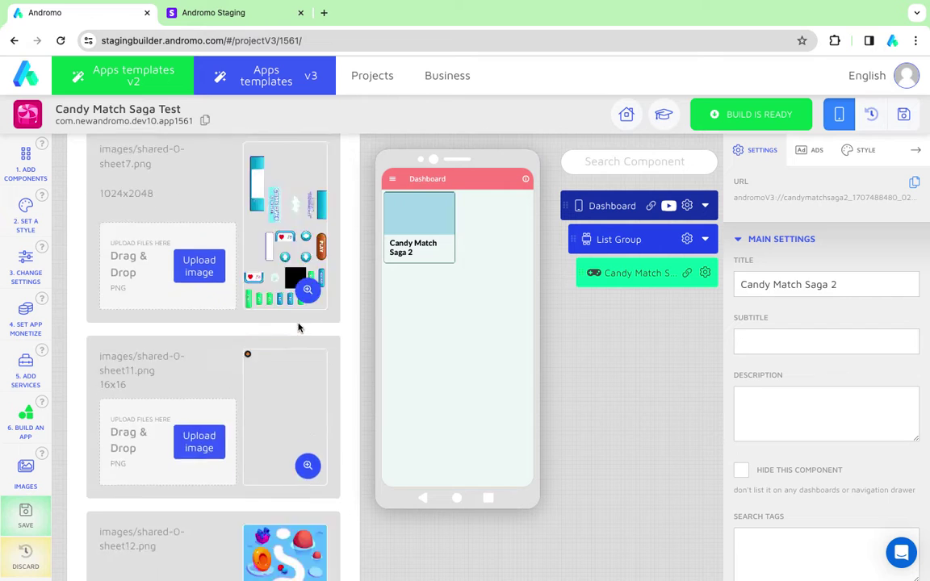
Open figma.com in a new browser tab.
key("ctrl+t")
type("figma.com")
key("Return")
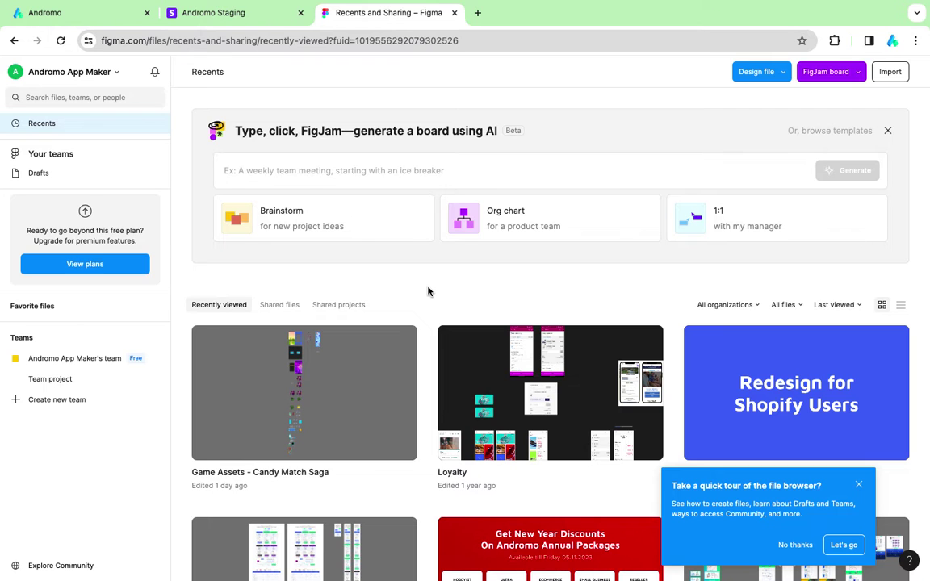
Import "Game Assets - Candy Match Saga (2).fig" from the computer into Figma and open the imported design file.
left_click(890, 72)
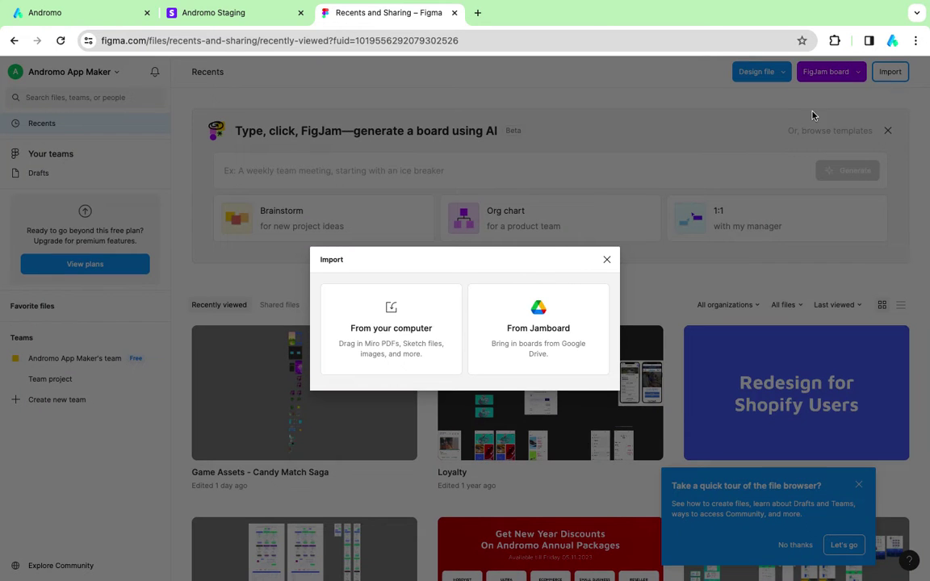
left_click(389, 330)
key("Down")
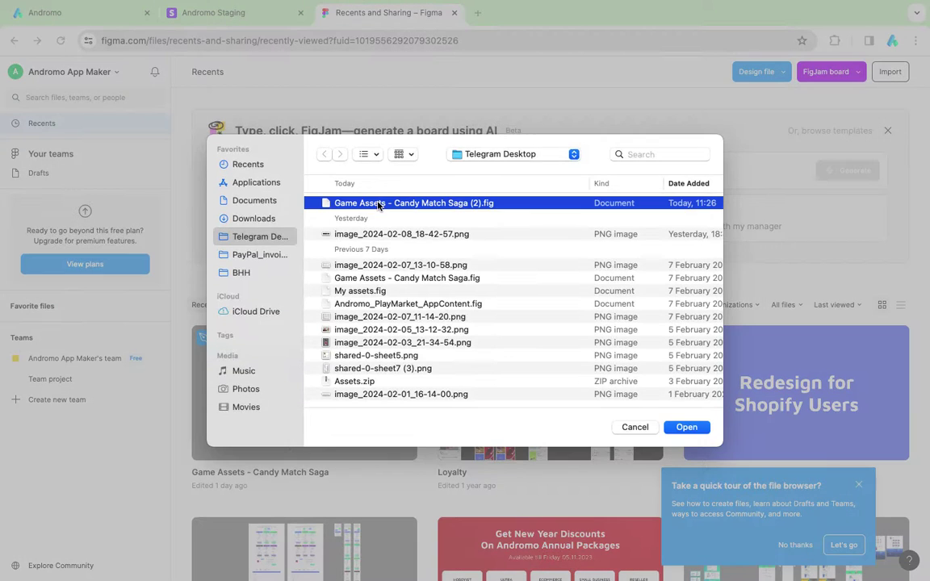
key("Return")
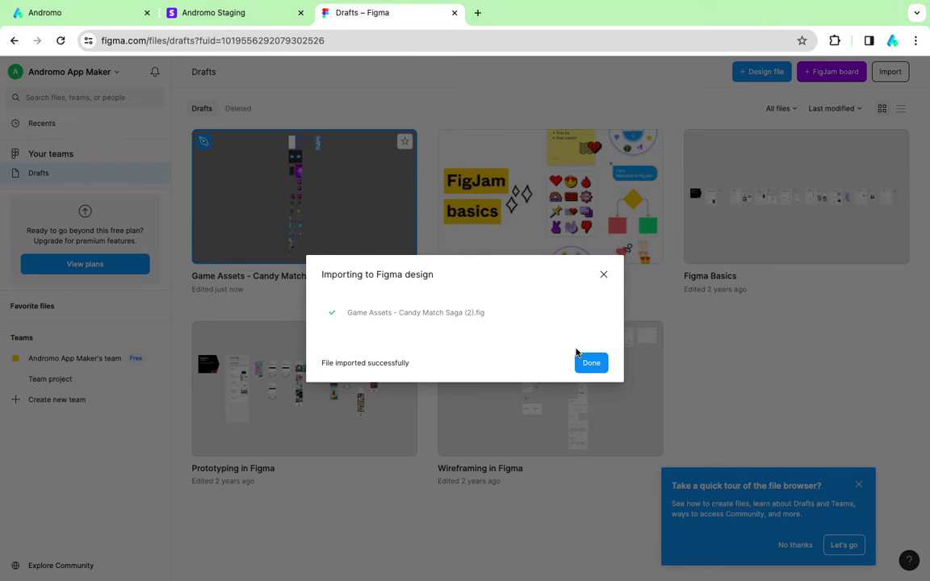
left_click(578, 356)
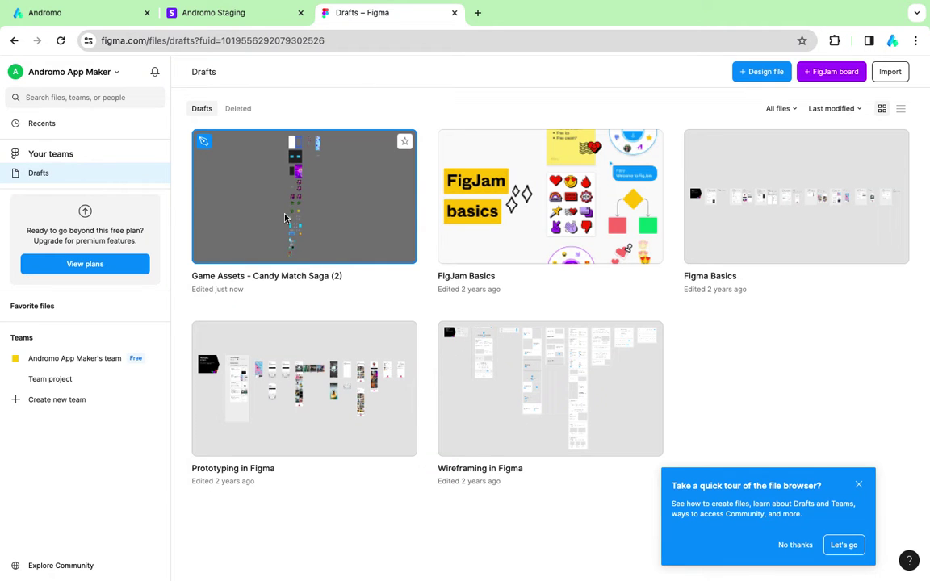
double_click(331, 212)
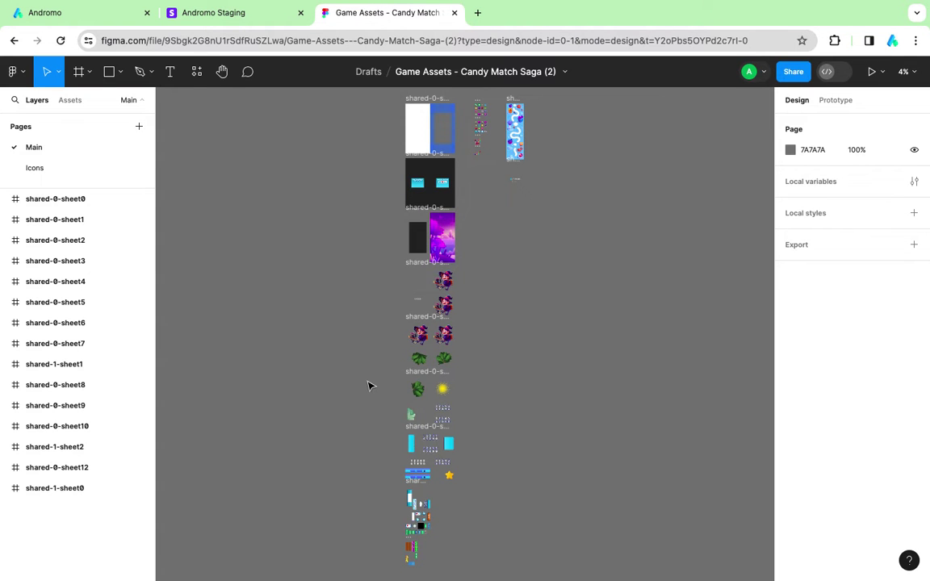
Look over the sprite-sheet frames on the Main page and compare them with the game images in the Andromo builder.
scroll(368, 385, "up", 5)
scroll(370, 384, "up", 5)
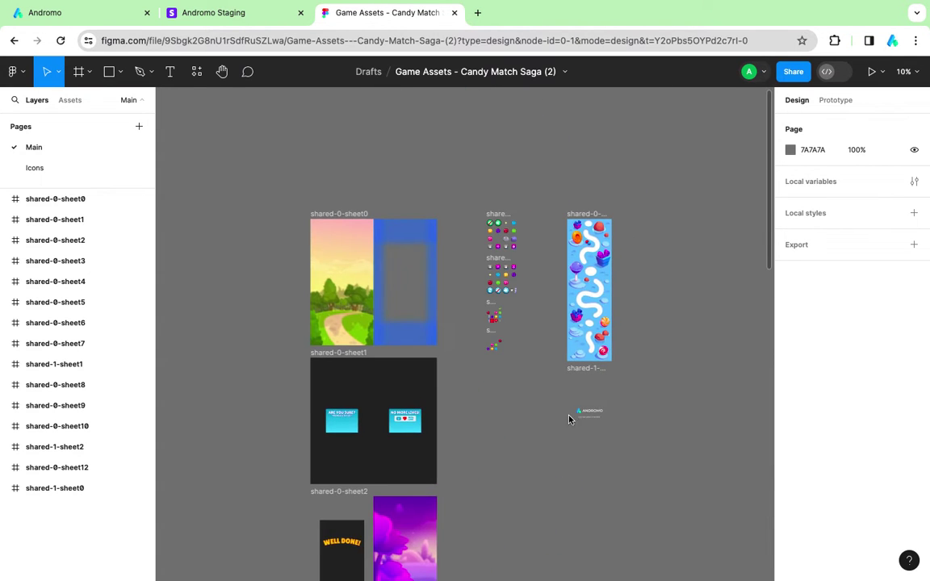
scroll(342, 197, "down", 15)
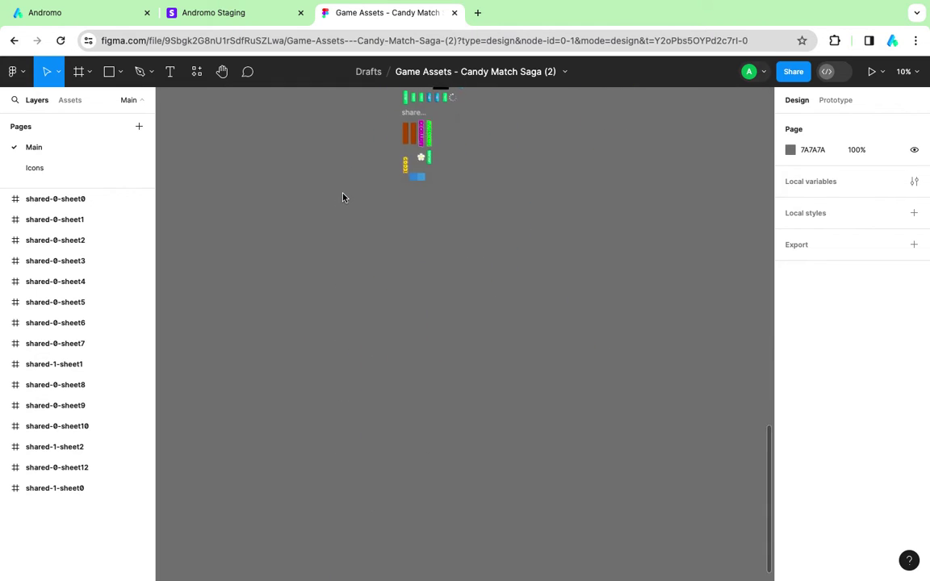
scroll(344, 197, "up", 10)
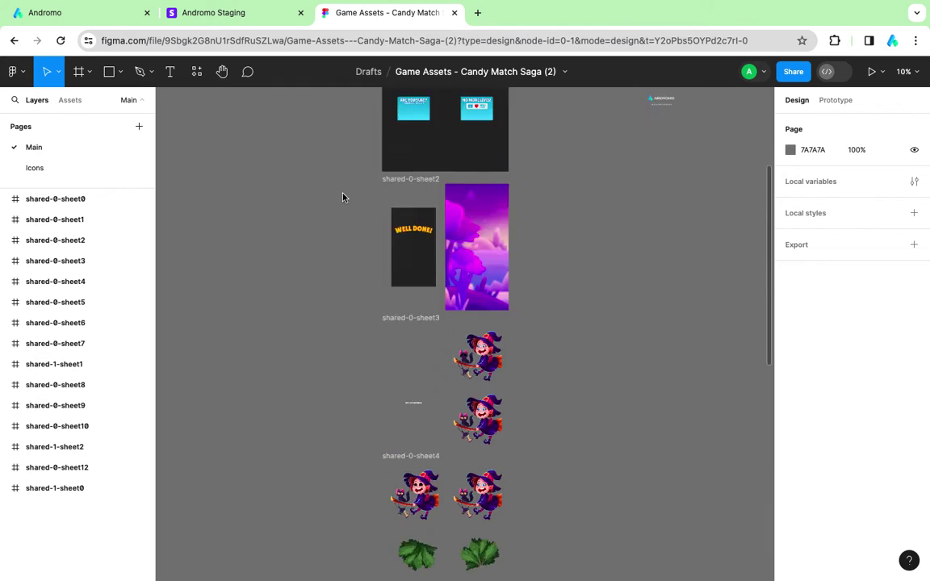
left_click(96, 15)
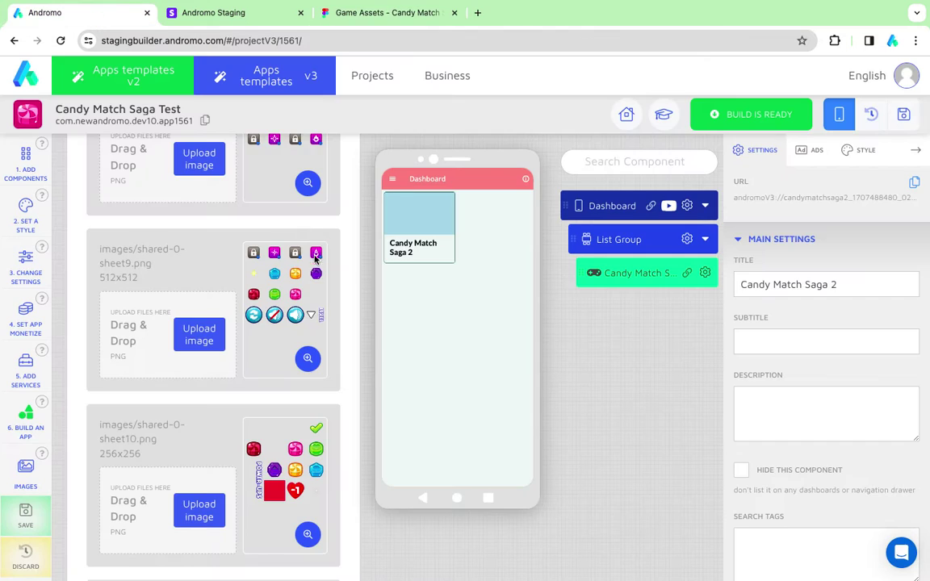
scroll(258, 252, "down", 10)
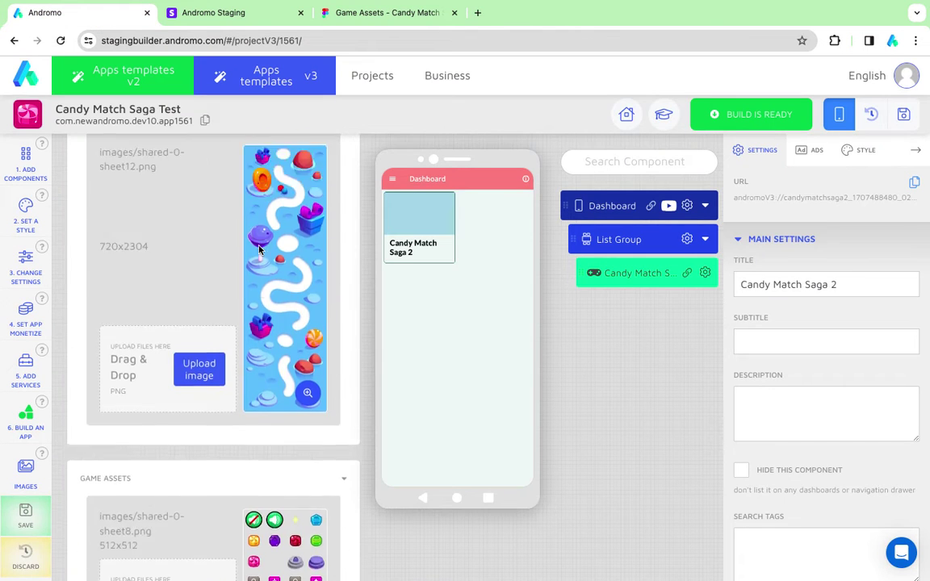
Switch back to the Figma file and examine the candy and button icons in shared-0-sheet8 and shared-0-sheet9.
left_click(379, 13)
scroll(504, 387, "up", 5)
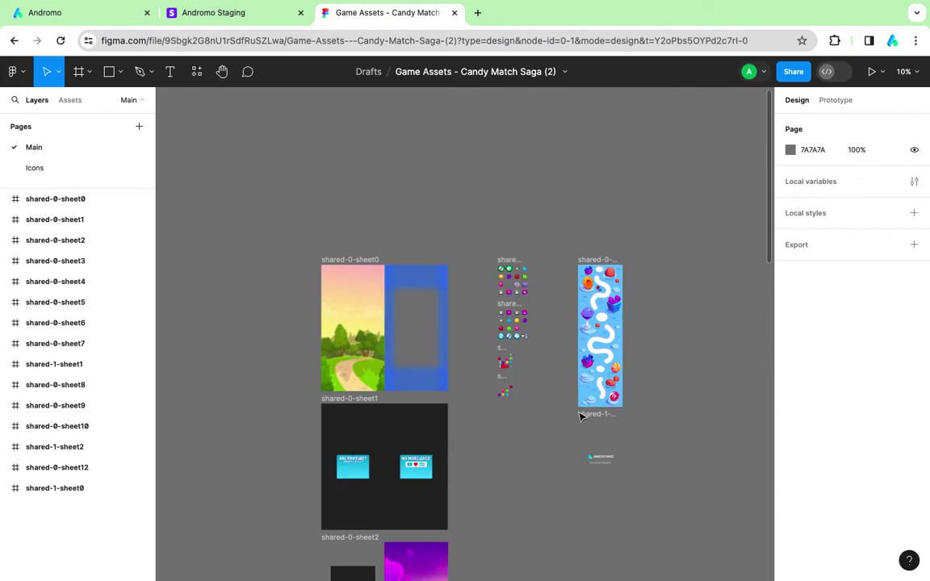
scroll(480, 305, "up", 10)
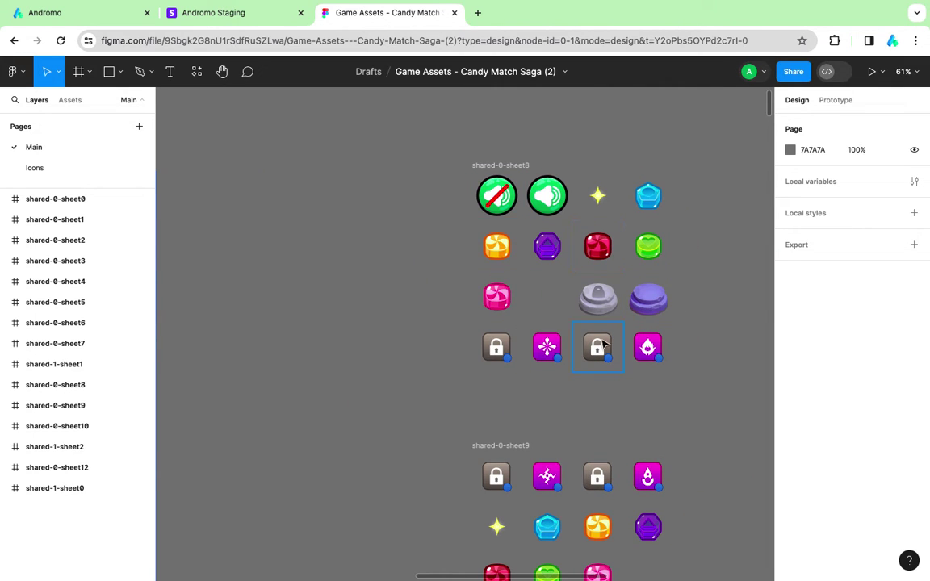
scroll(445, 357, "down", 5)
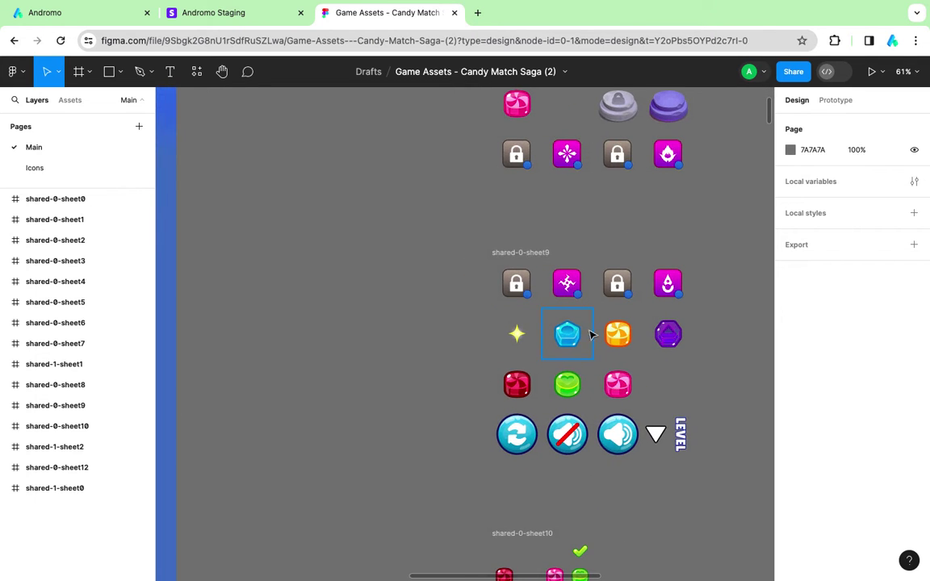
scroll(446, 239, "up", 5)
scroll(447, 239, "left", 2)
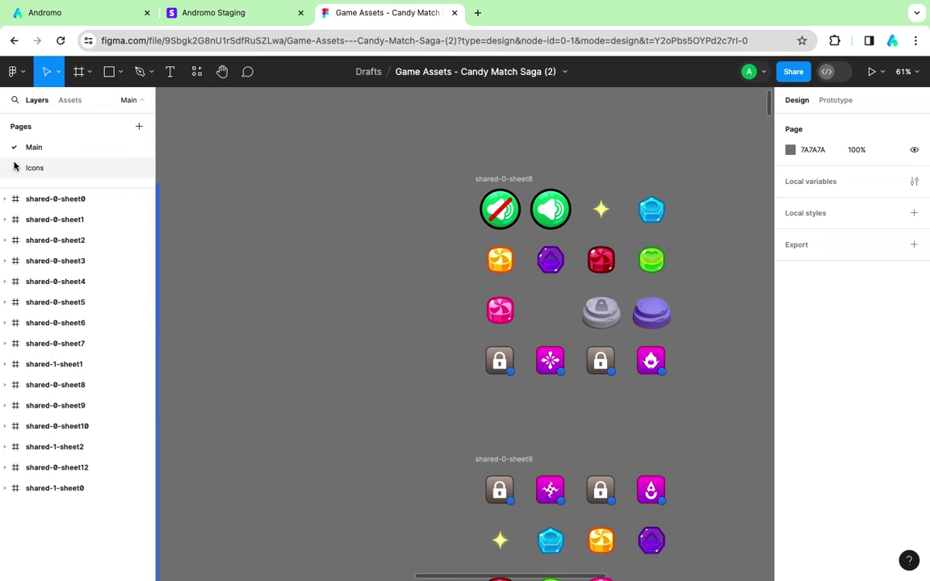
Open the Icons page and examine the numbered sets of replacement candy icons, from 1 to 5.
left_click(38, 170)
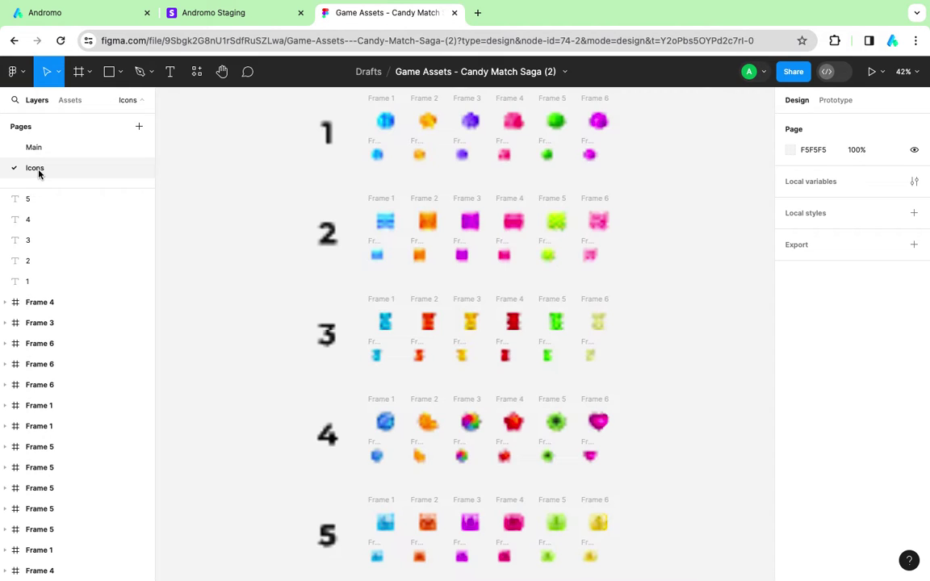
scroll(243, 258, "up", 3)
scroll(237, 275, "up", 5)
scroll(237, 274, "up", 3)
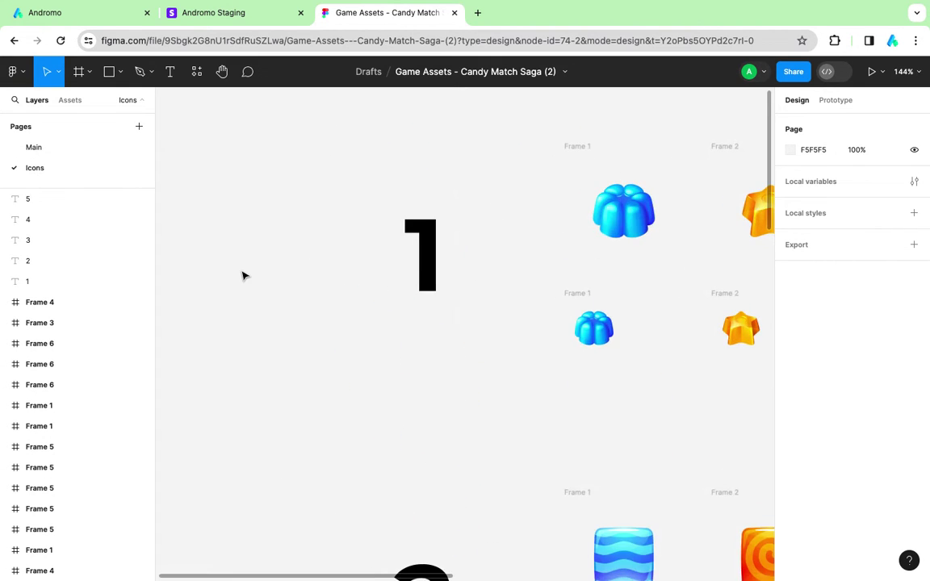
scroll(245, 274, "down", 5)
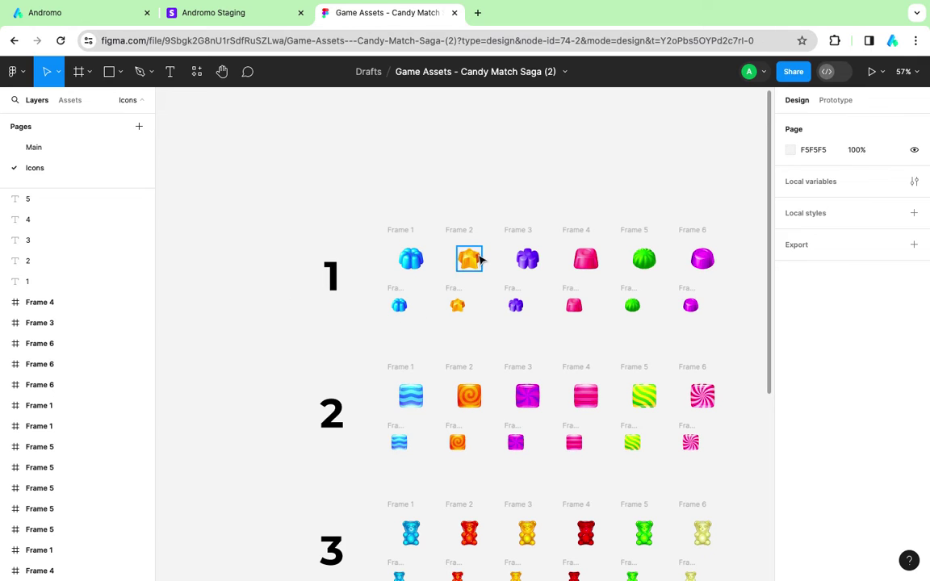
scroll(472, 241, "down", 5)
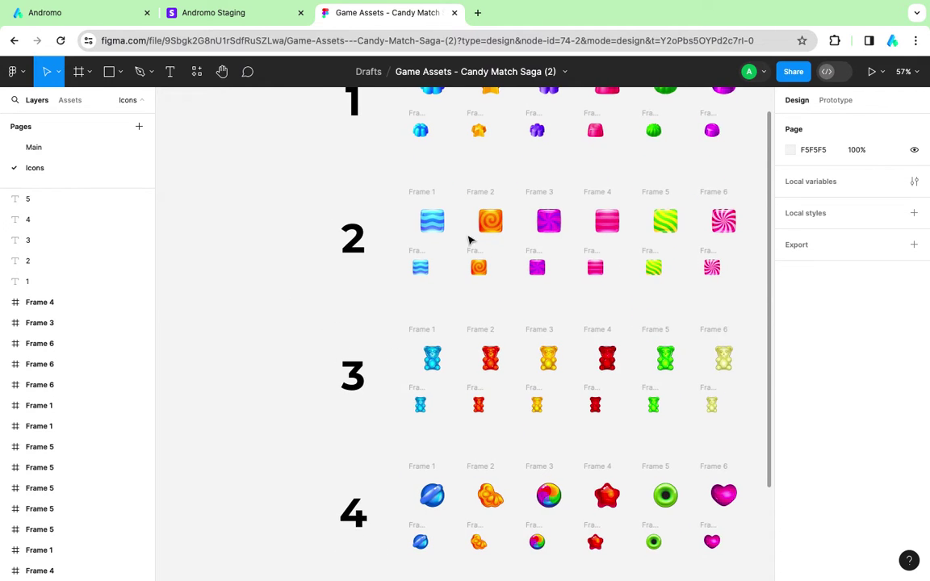
scroll(492, 201, "down", 4)
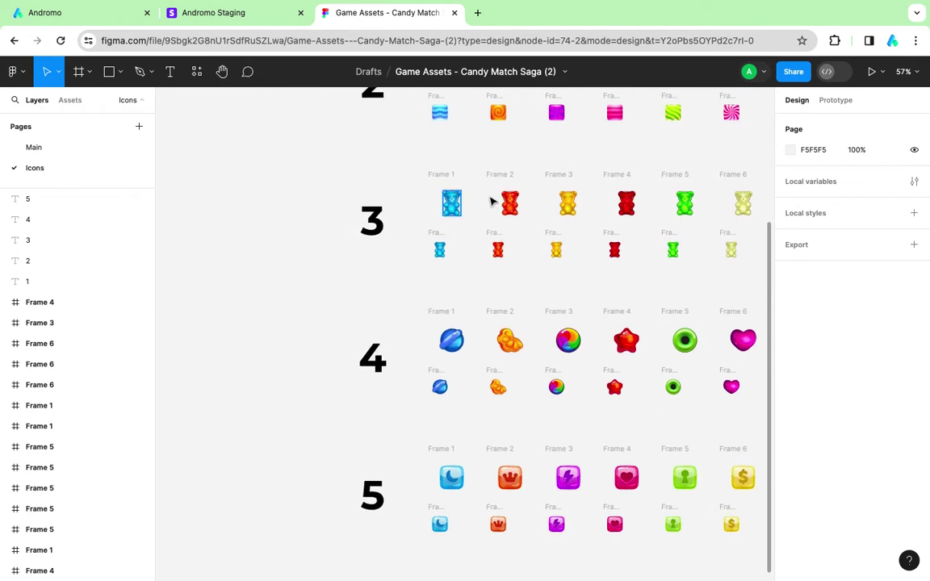
Review the replacement icon sets once more and return to shared-0-sheet8 on the Main page.
scroll(573, 216, "right", 3)
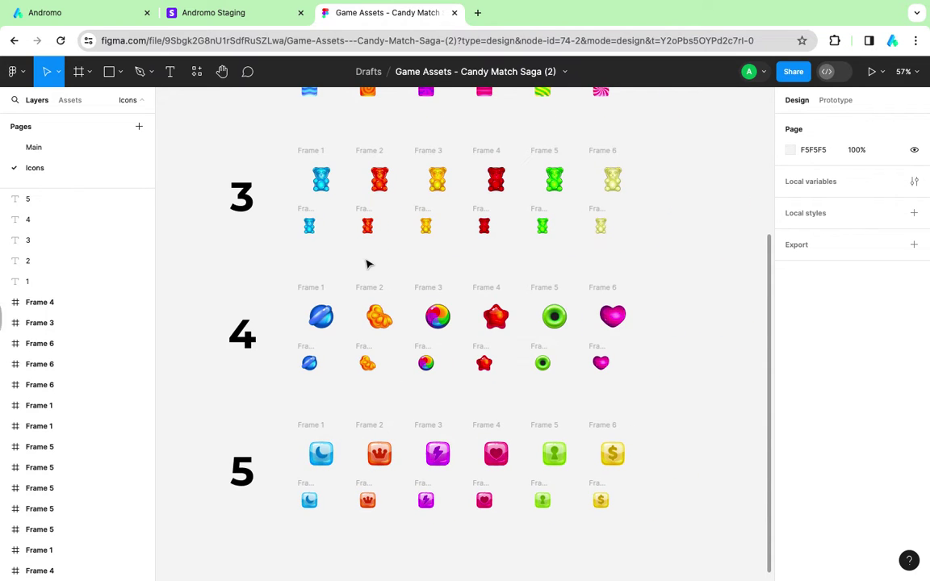
scroll(367, 264, "up", 6)
scroll(368, 264, "right", 1)
scroll(483, 275, "up", 3)
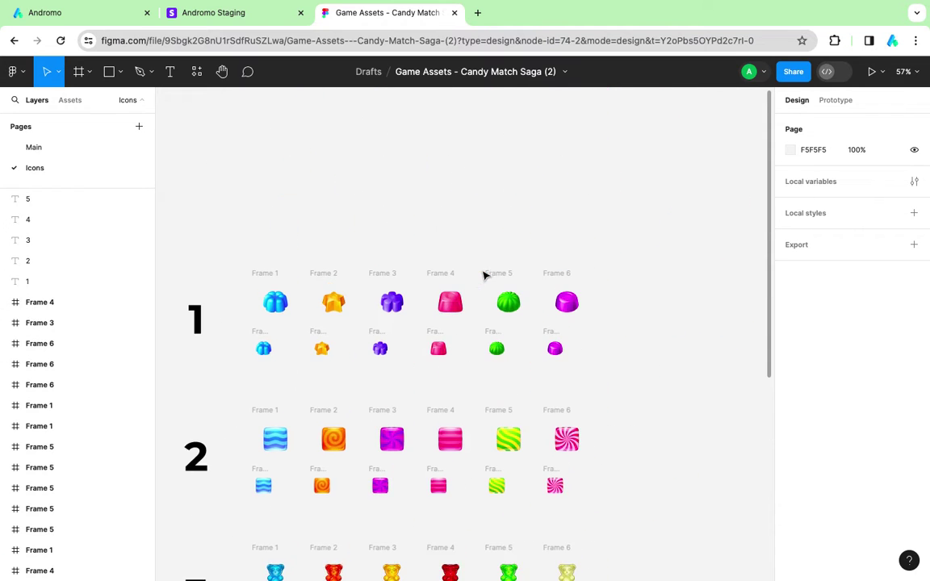
left_click(40, 154)
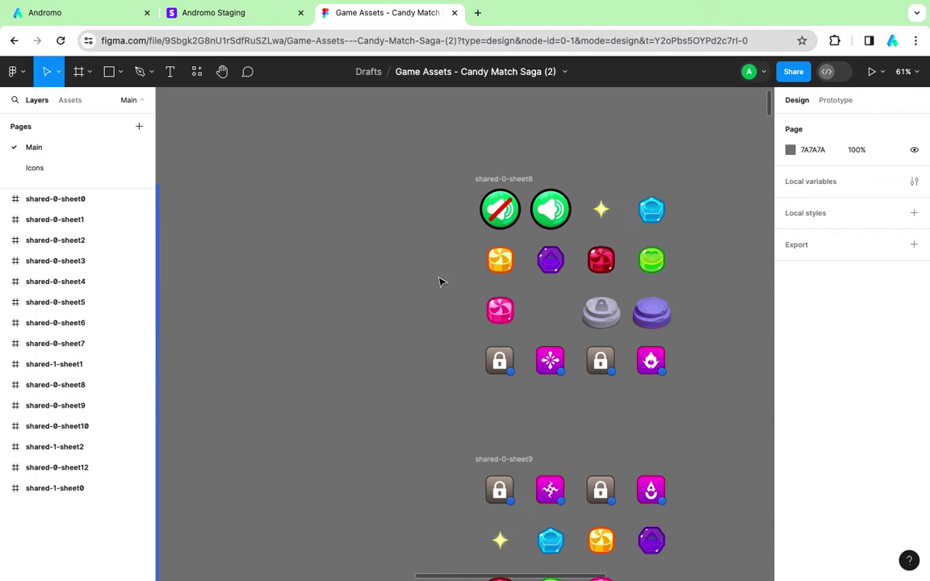
scroll(444, 279, "right", 2)
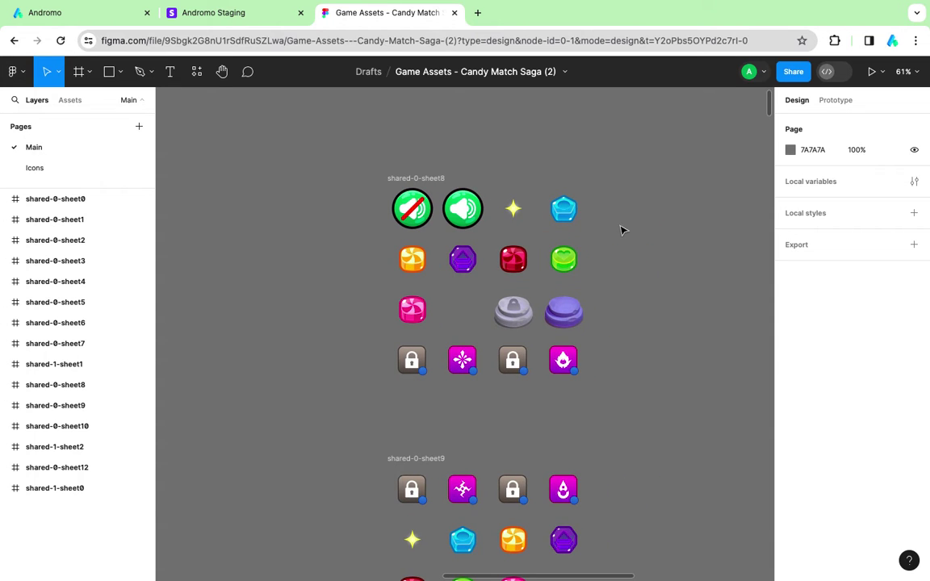
Open the blue candy's Frame 4 in shared-0-sheet8 and hide its Default icon group.
left_click(563, 217)
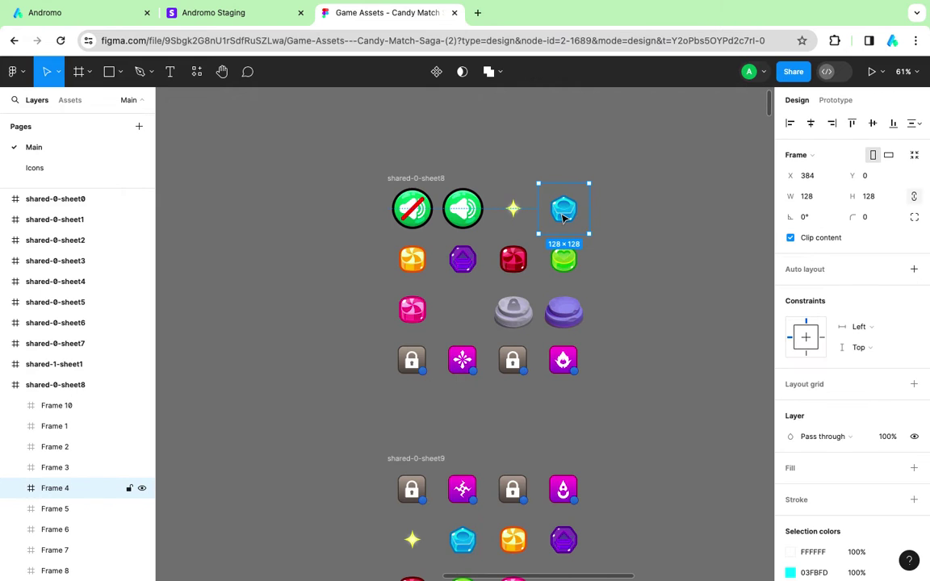
double_click(563, 216)
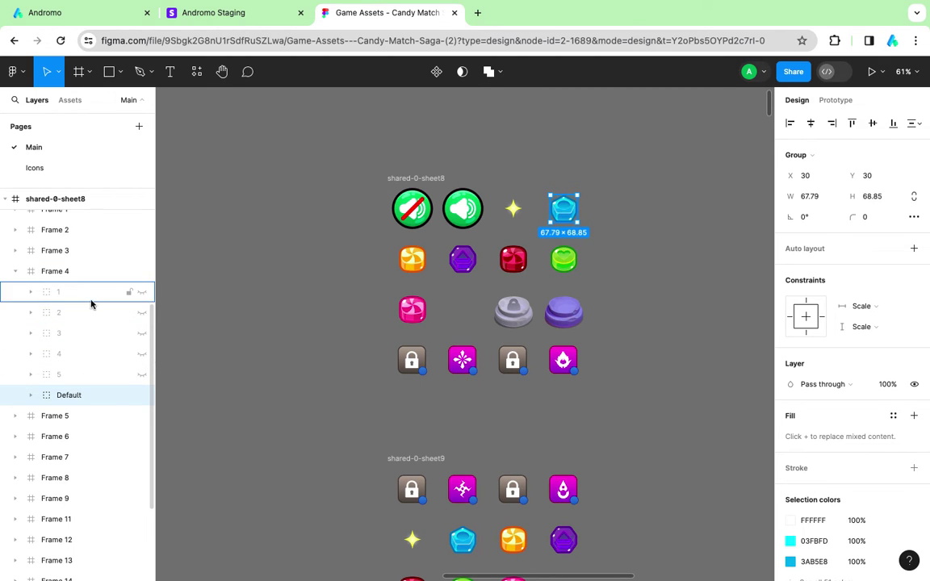
scroll(66, 367, "down", 1)
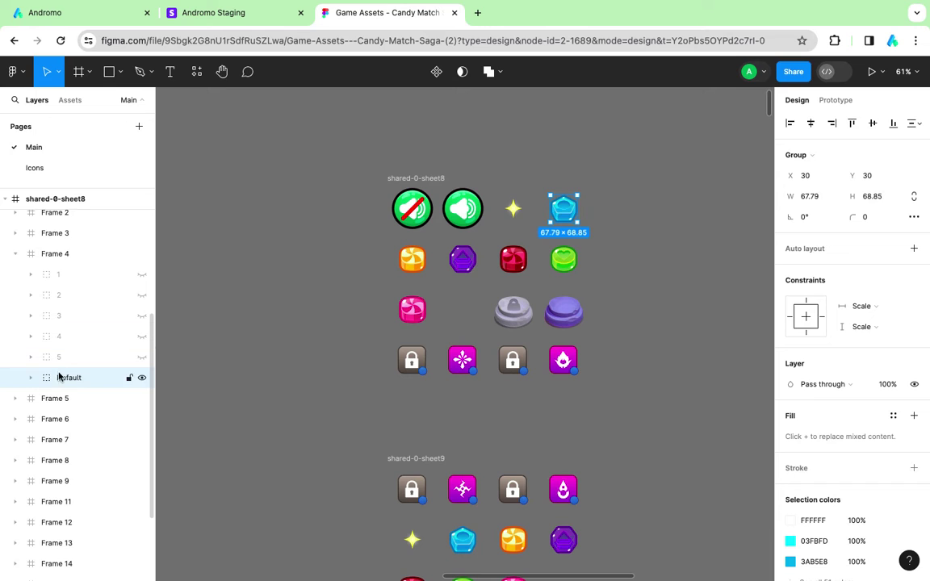
left_click(142, 377)
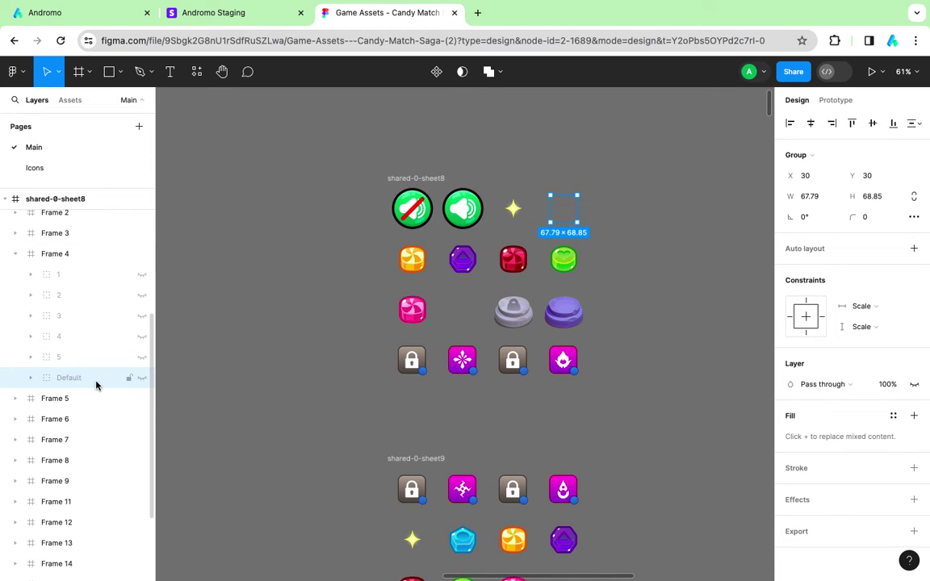
Preview the alternative icon groups 5, 4, 3, 2 and 1 in Frame 4 one at a time, hiding each again.
left_click(141, 358)
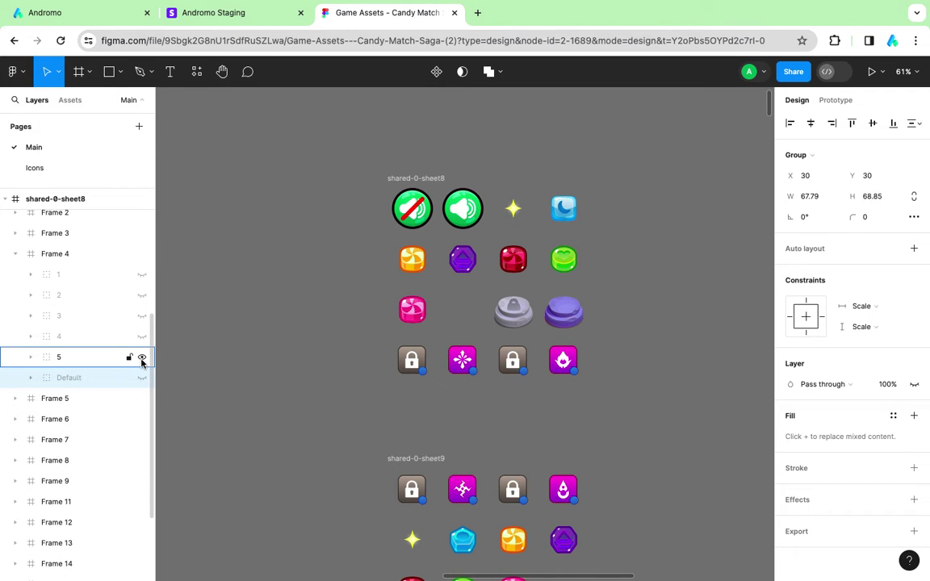
left_click(141, 358)
left_click(142, 338)
left_click(141, 338)
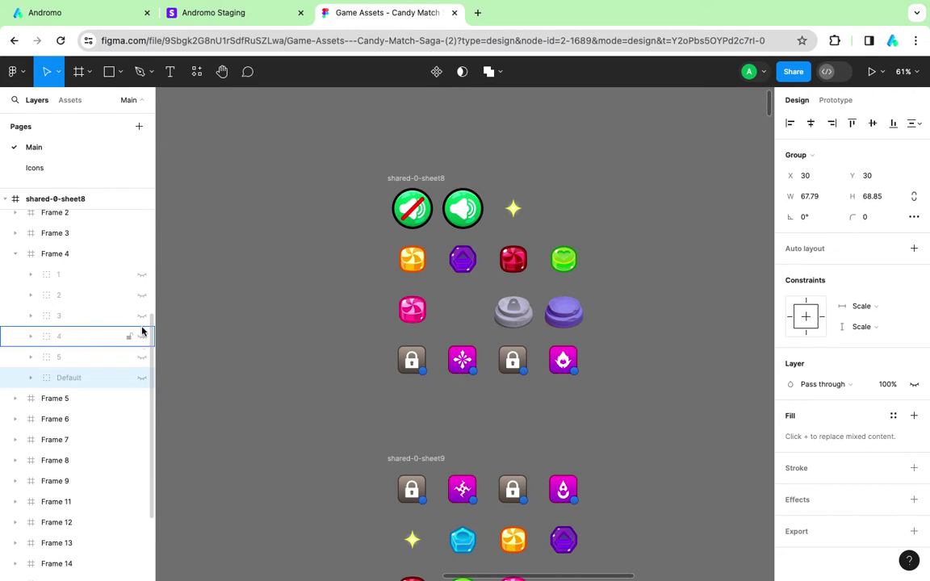
left_click(141, 316)
left_click(141, 316)
left_click(141, 296)
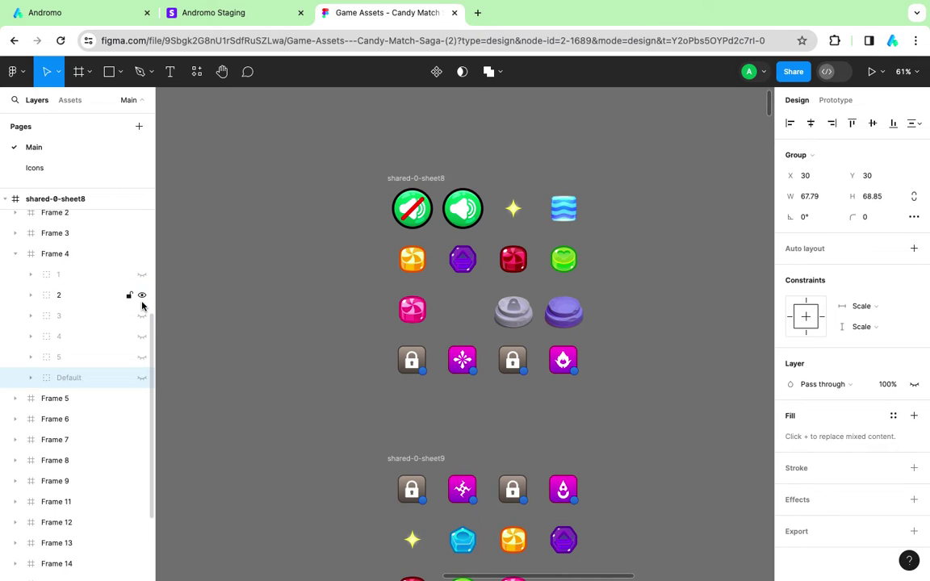
left_click(141, 295)
left_click(142, 276)
left_click(142, 275)
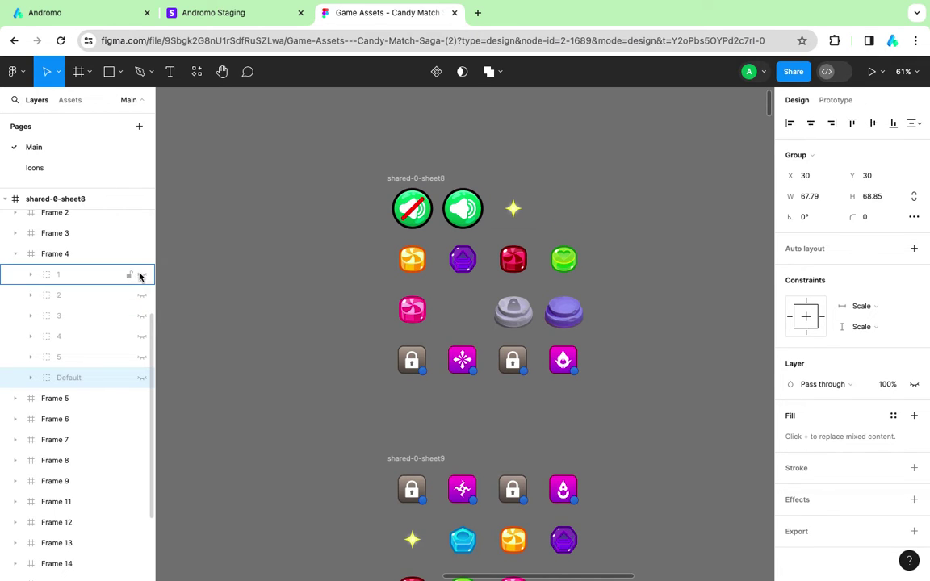
Compare icon groups 4 and 5 in Frame 4 and leave only group 3, the blue gummy bear, visible.
left_click(142, 338)
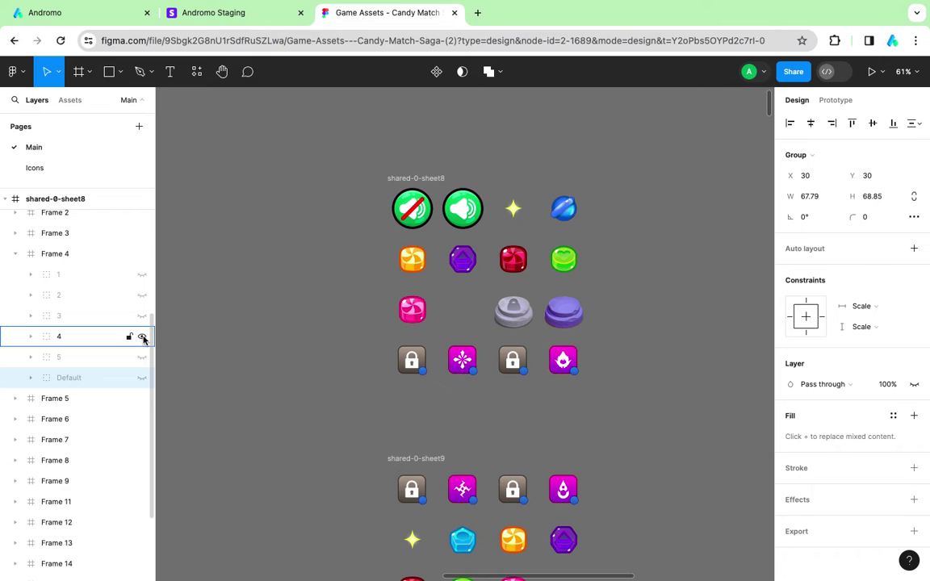
left_click(142, 357)
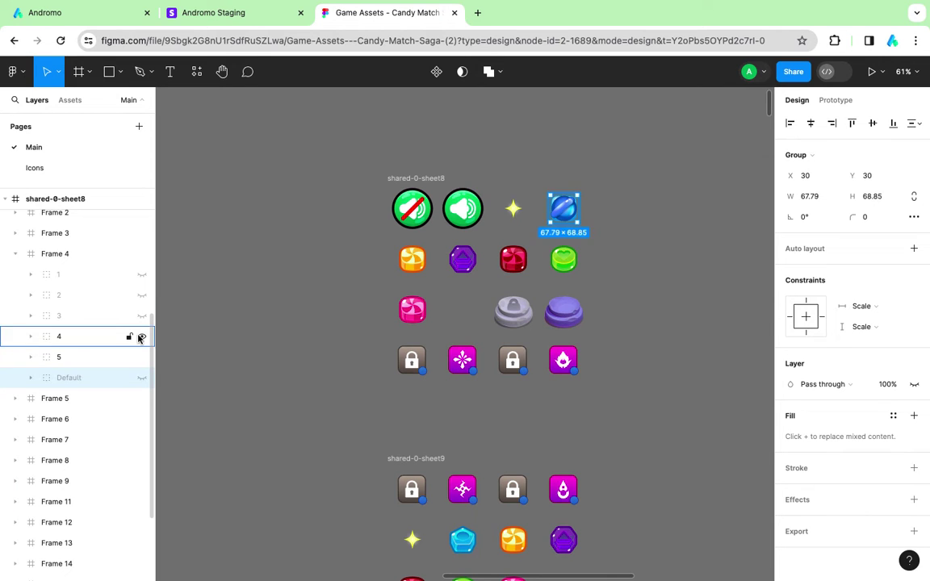
left_click(141, 337)
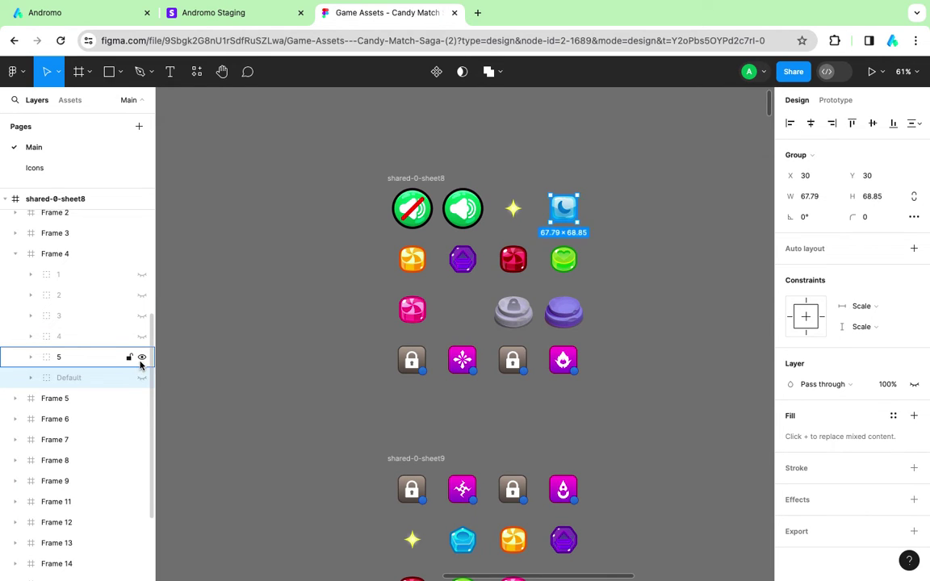
left_click(143, 357)
left_click(141, 316)
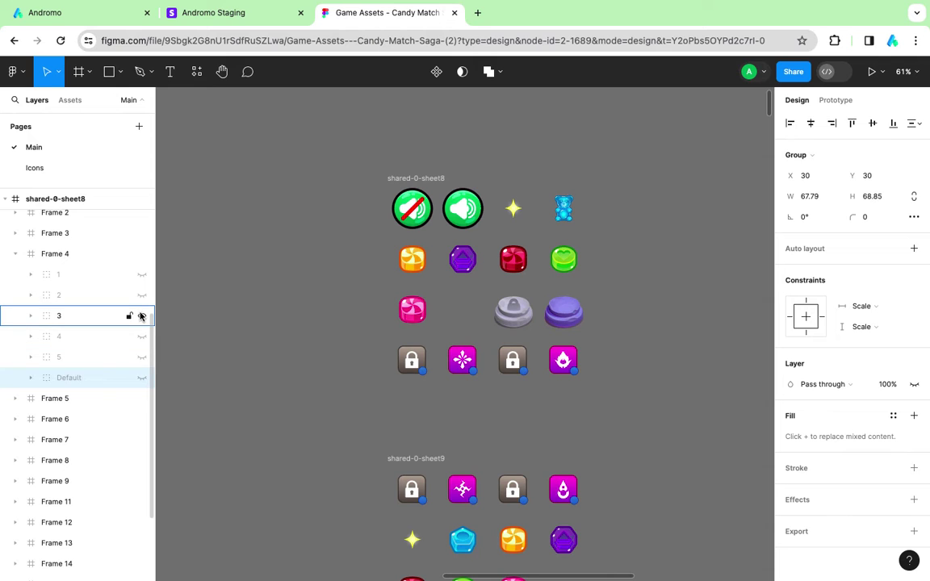
left_click(355, 270)
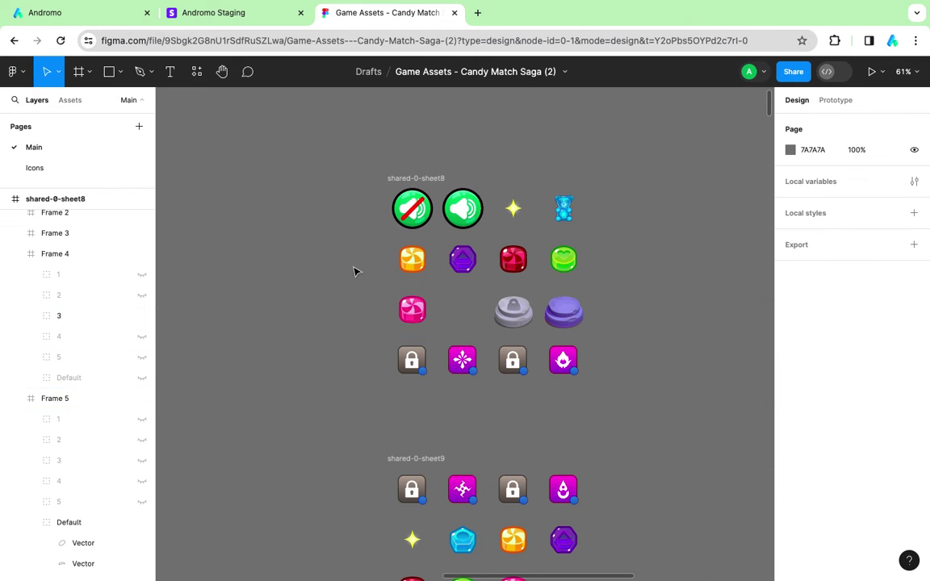
Replace the orange candy in Frame 5 with the gummy bear by hiding Default and showing only group 3.
left_click(412, 267)
scroll(72, 400, "down", 3)
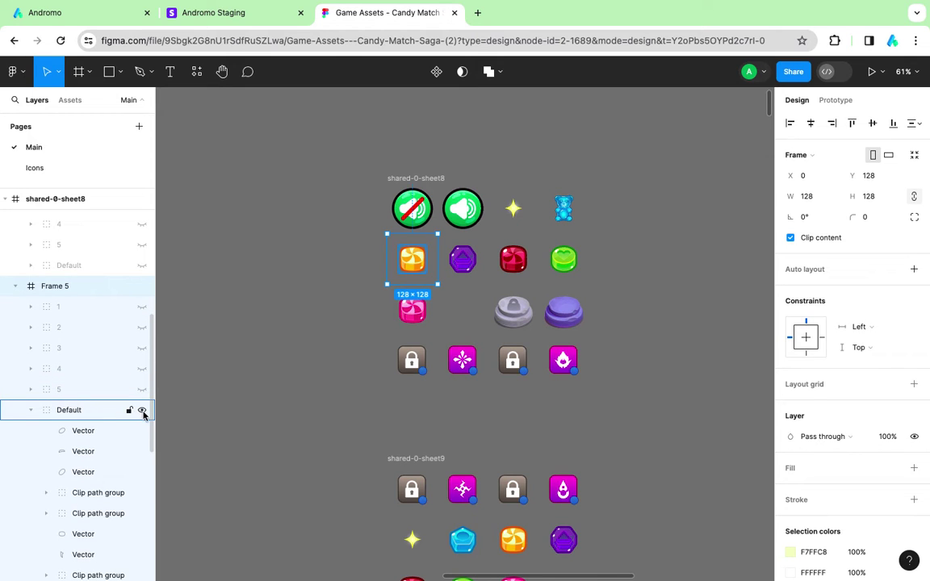
left_click(142, 412)
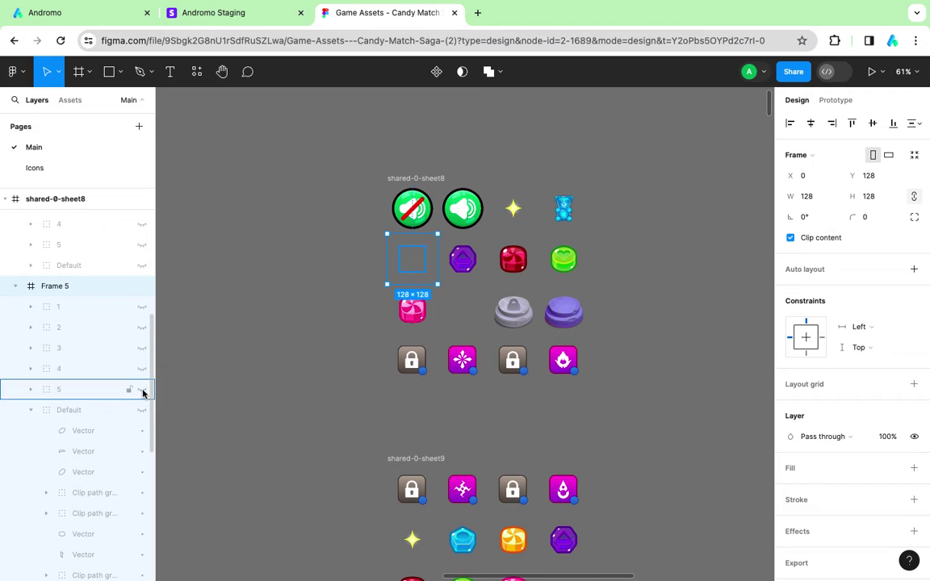
left_click(142, 328)
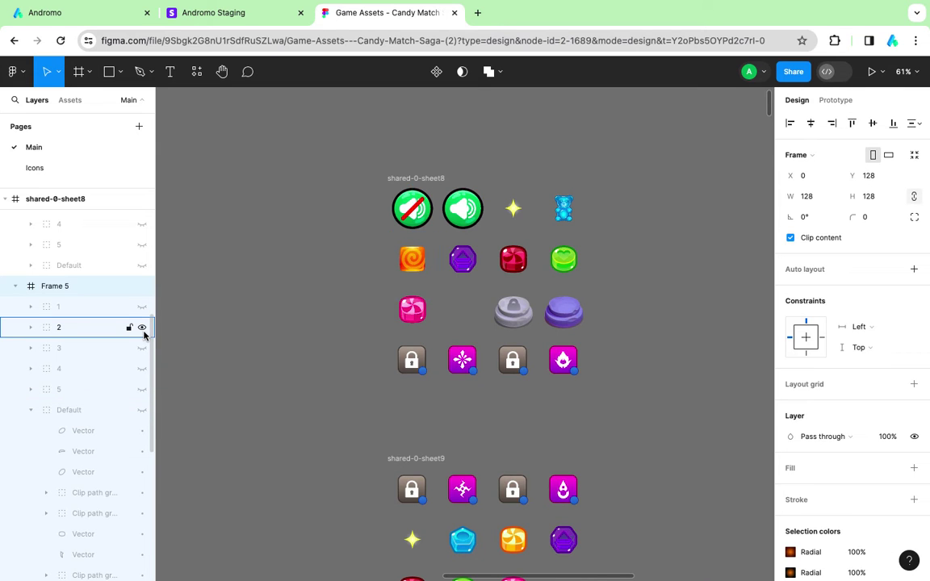
left_click(142, 327)
left_click(143, 348)
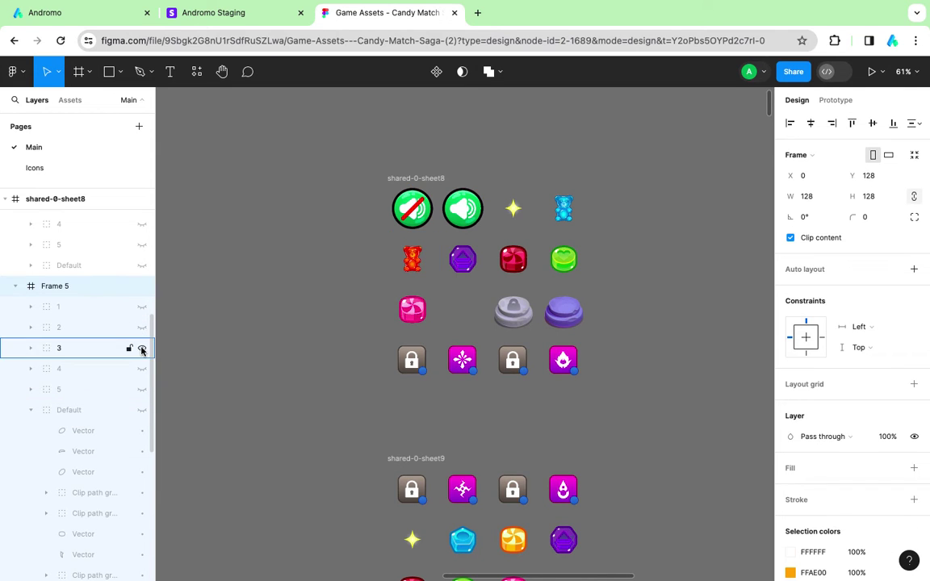
Swap the purple candy in Frame 6 for the yellow gummy bear by hiding Default and showing group 3.
left_click(464, 264)
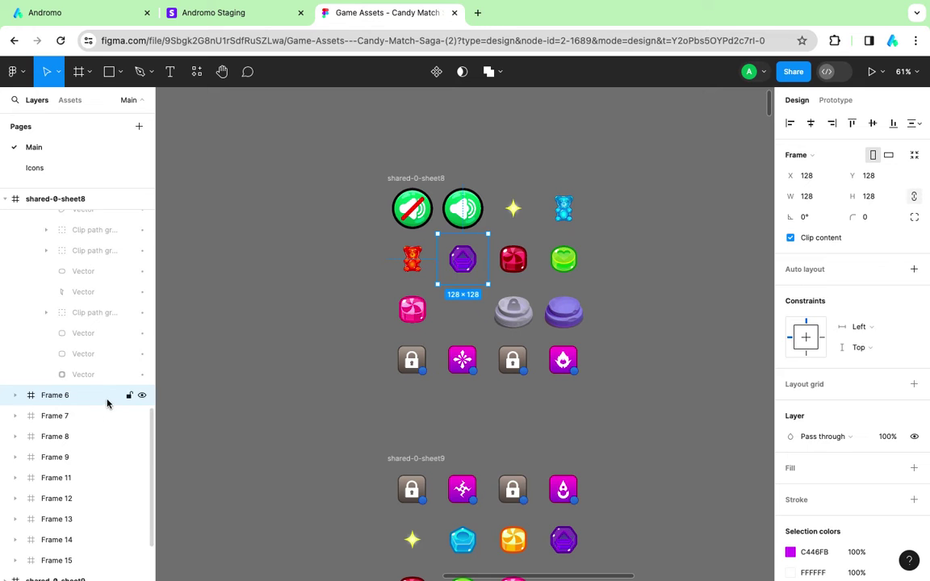
key("Return")
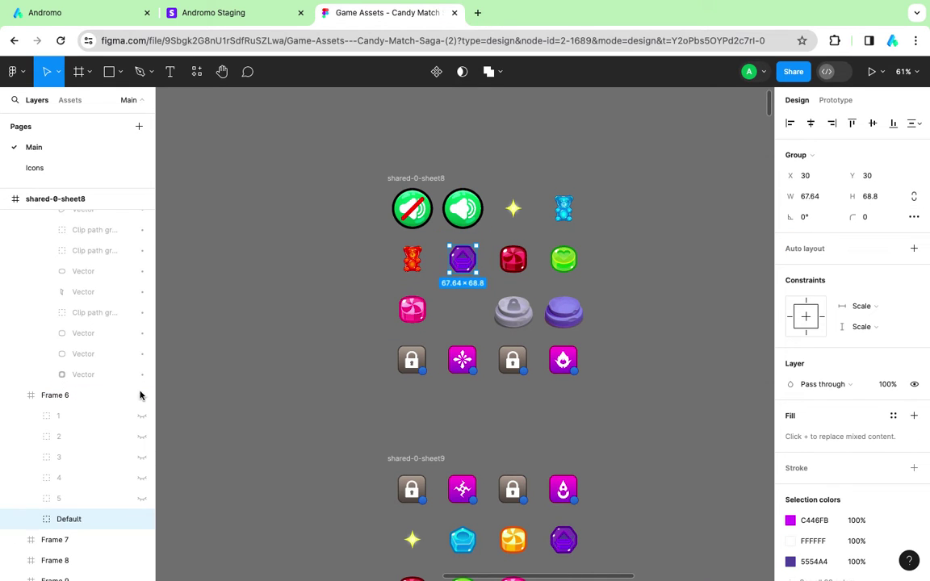
scroll(129, 395, "down", 3)
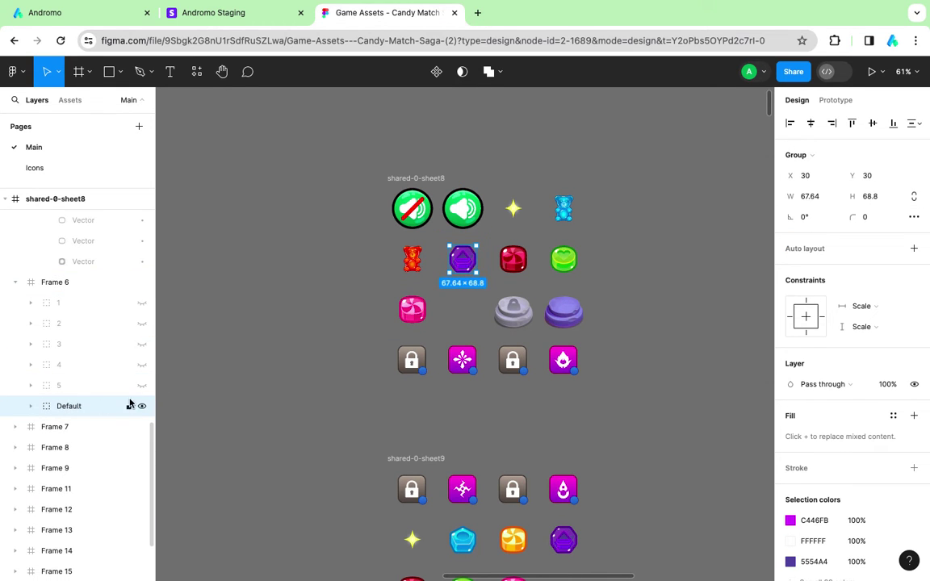
left_click(142, 407)
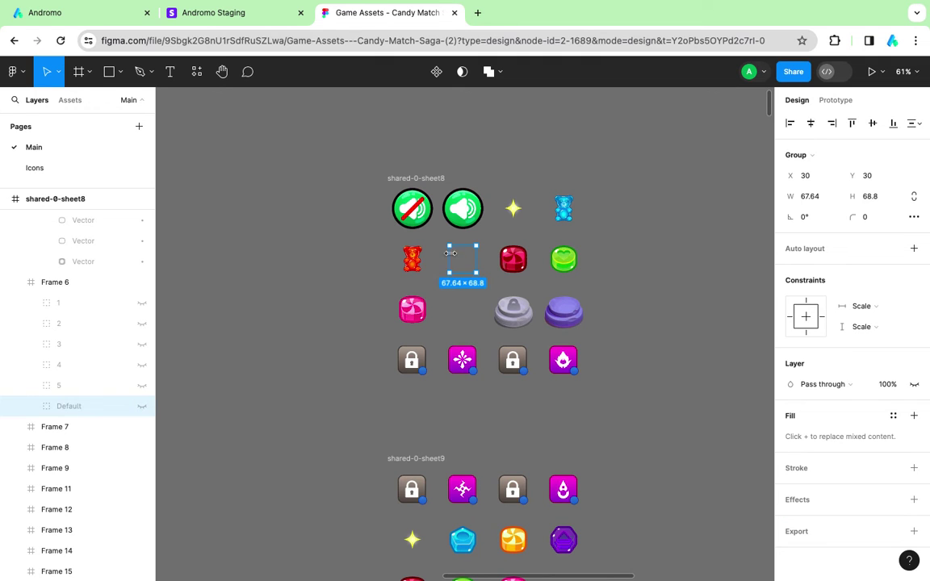
left_click(142, 344)
Swap the dark red candy in Frame 7 for the red gummy bear by hiding Default and showing group 3.
left_click(136, 426)
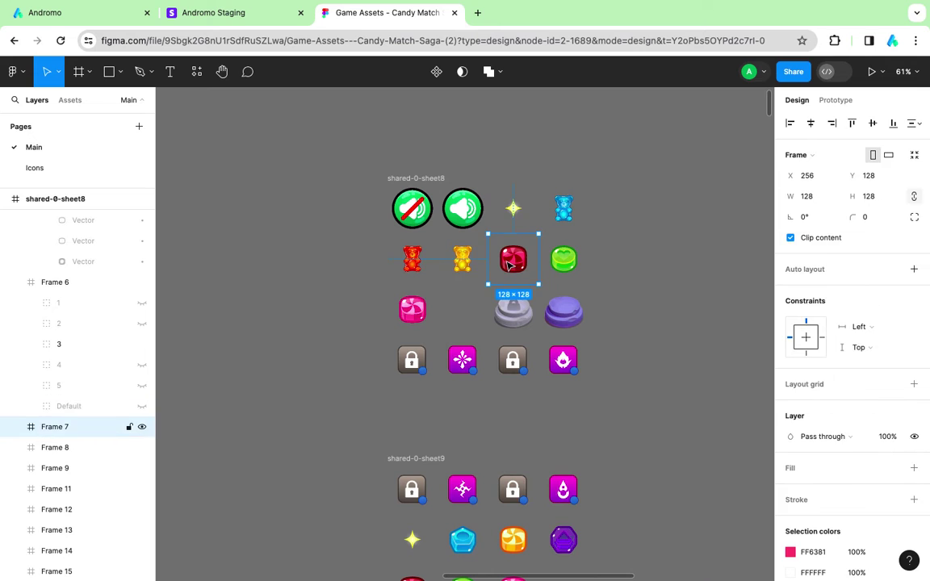
double_click(510, 260)
scroll(110, 440, "down", 3)
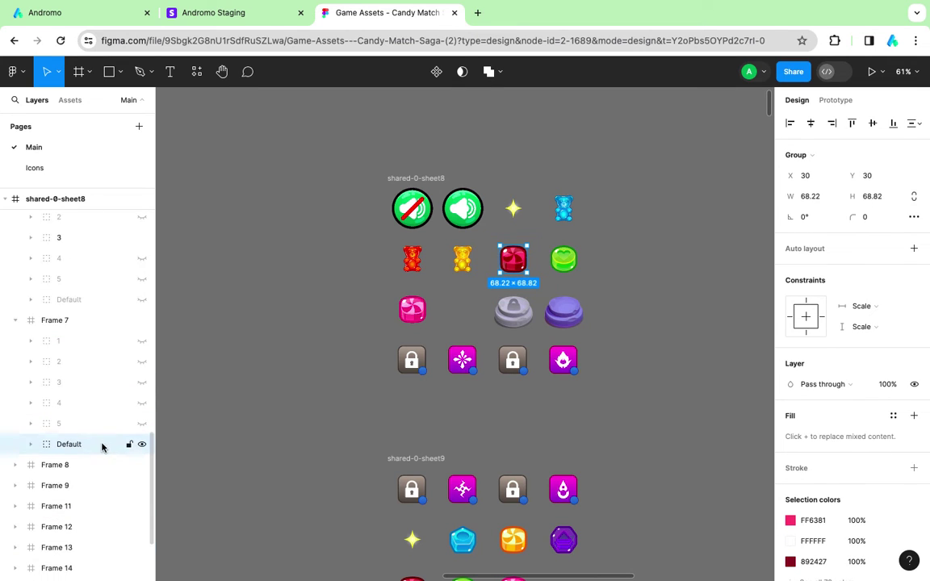
left_click(142, 445)
left_click(142, 382)
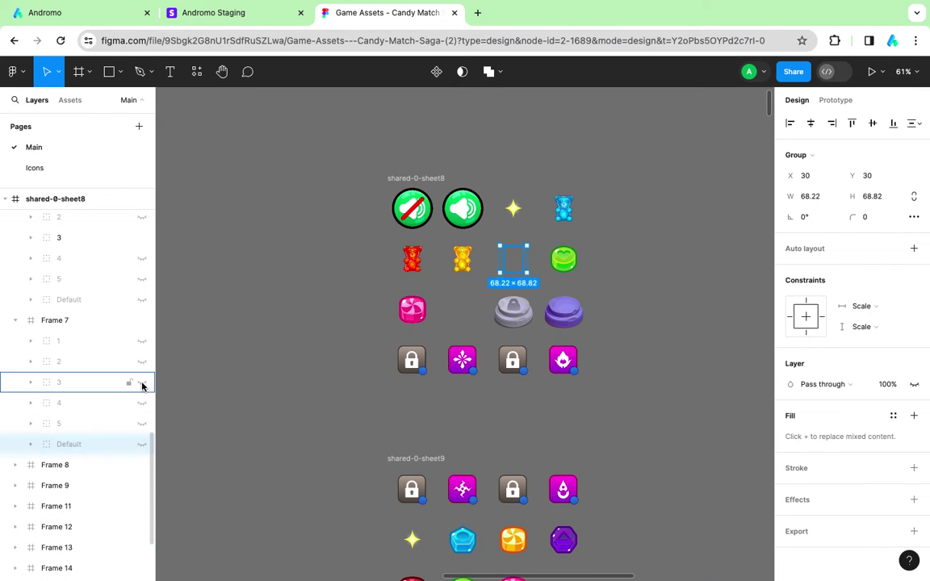
Swap the green candy in Frame 8 for the green gummy bear by hiding Default and showing group 3.
left_click(557, 255)
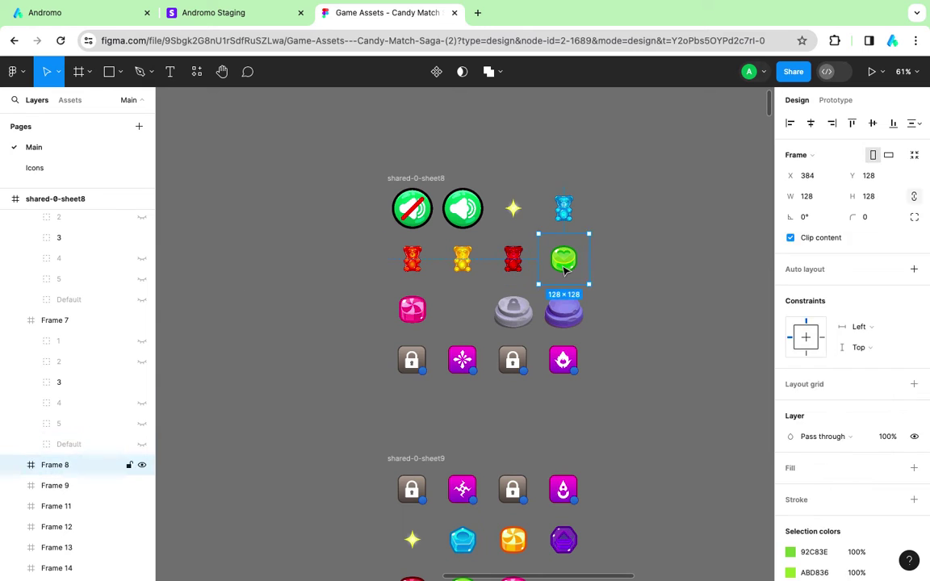
left_click(562, 257)
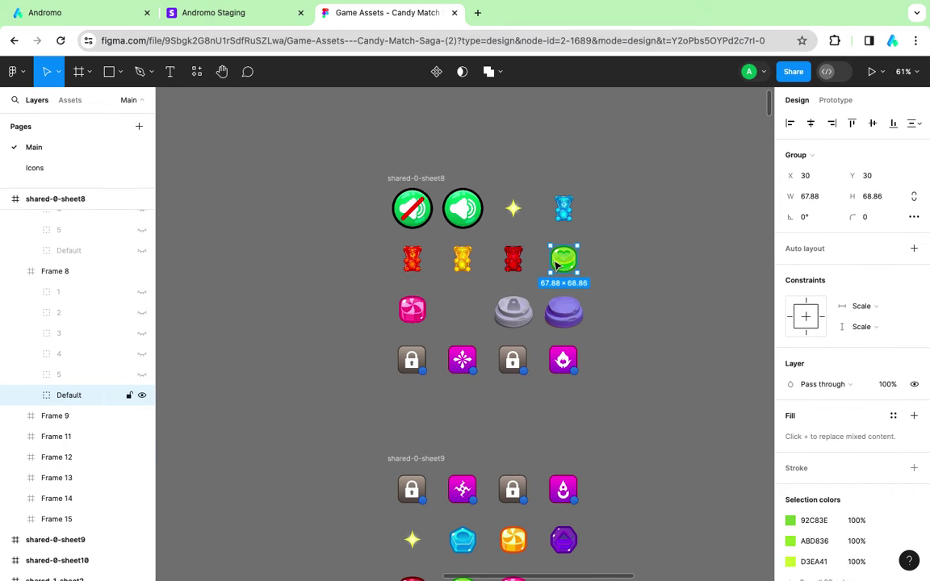
left_click(142, 395)
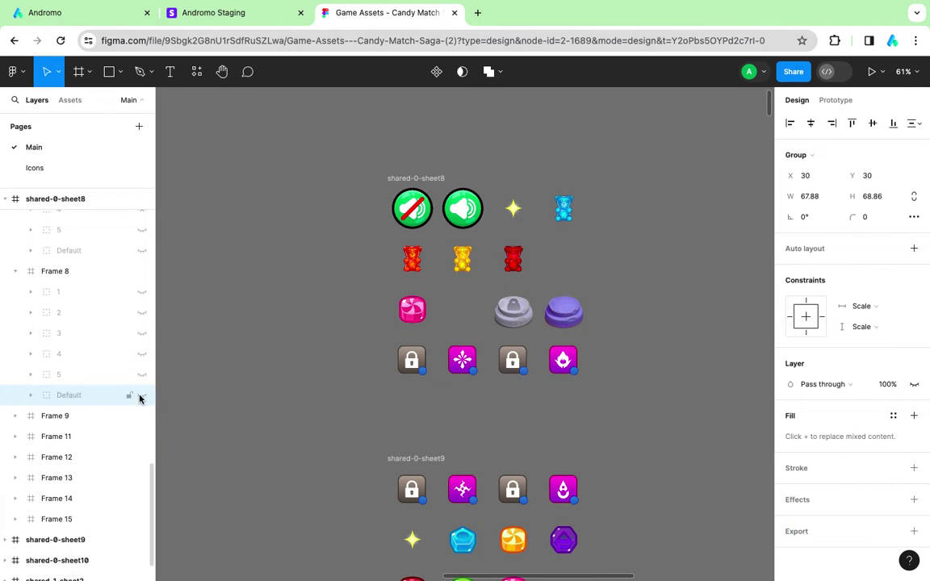
left_click(142, 333)
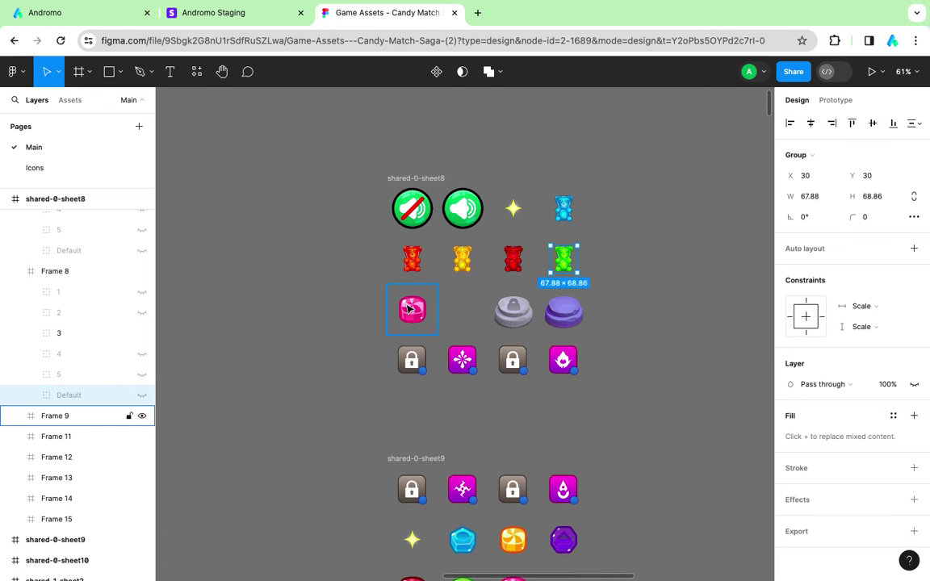
left_click(410, 309)
left_click(143, 395)
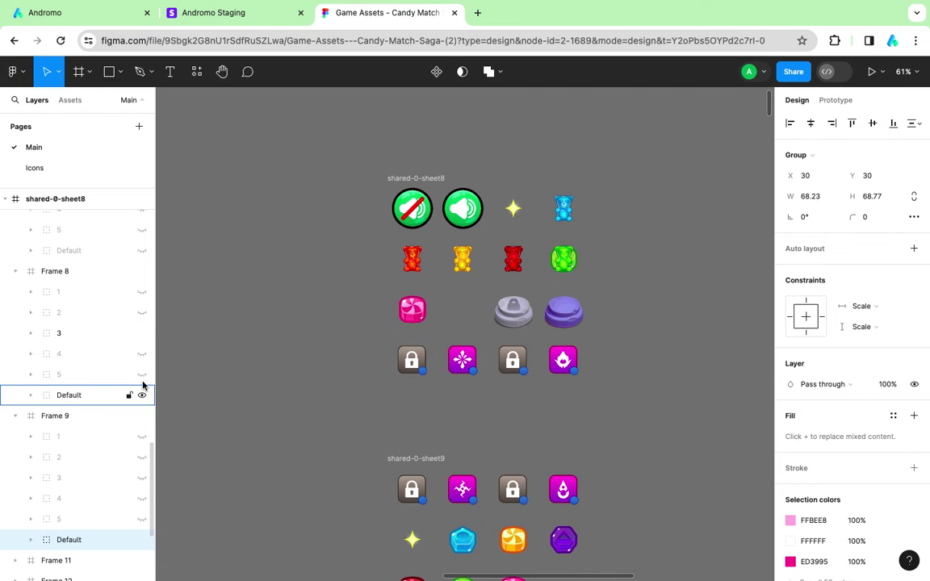
left_click(142, 333)
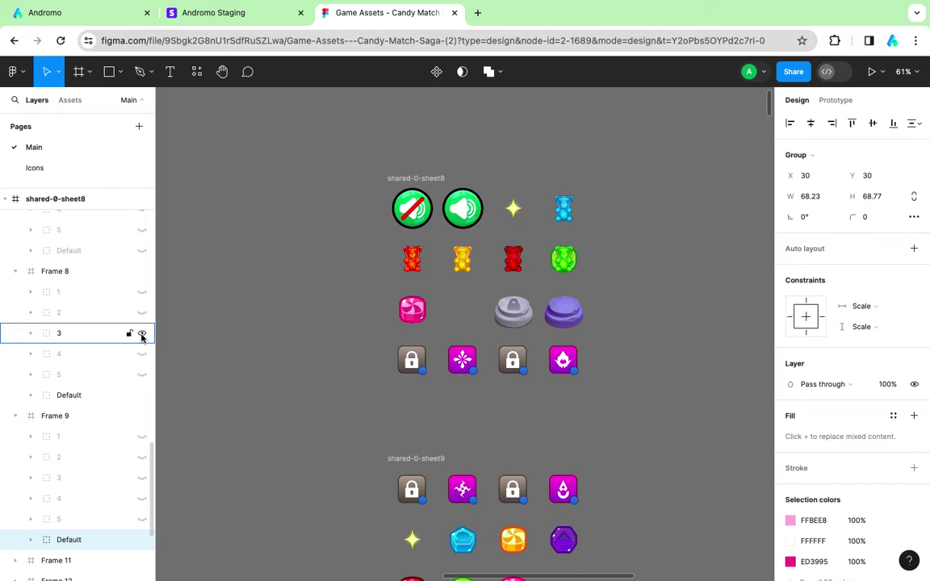
left_click(141, 333)
left_click(142, 395)
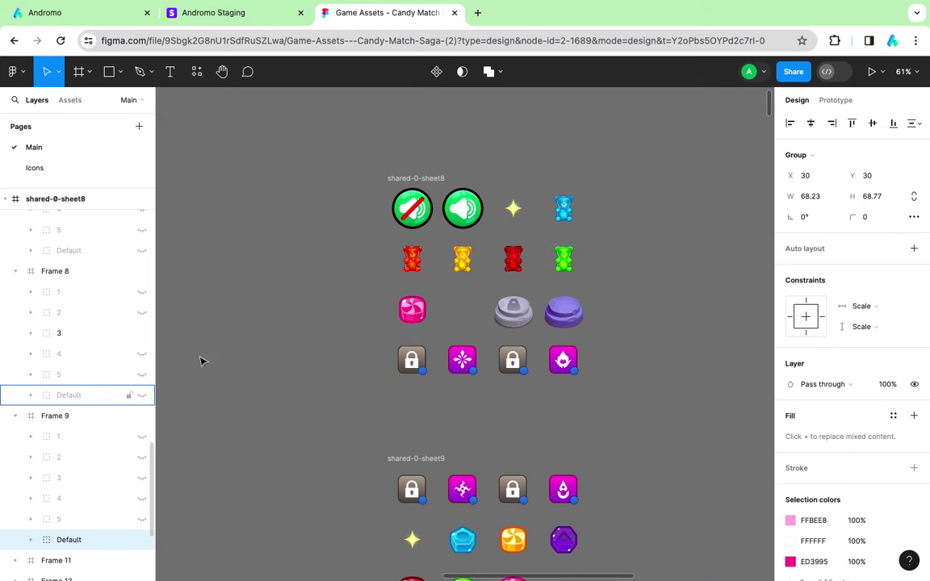
Swap the pink candy in Frame 9 of shared-0-sheet8 for the pale gummy bear by hiding Default and showing group 3.
double_click(409, 315)
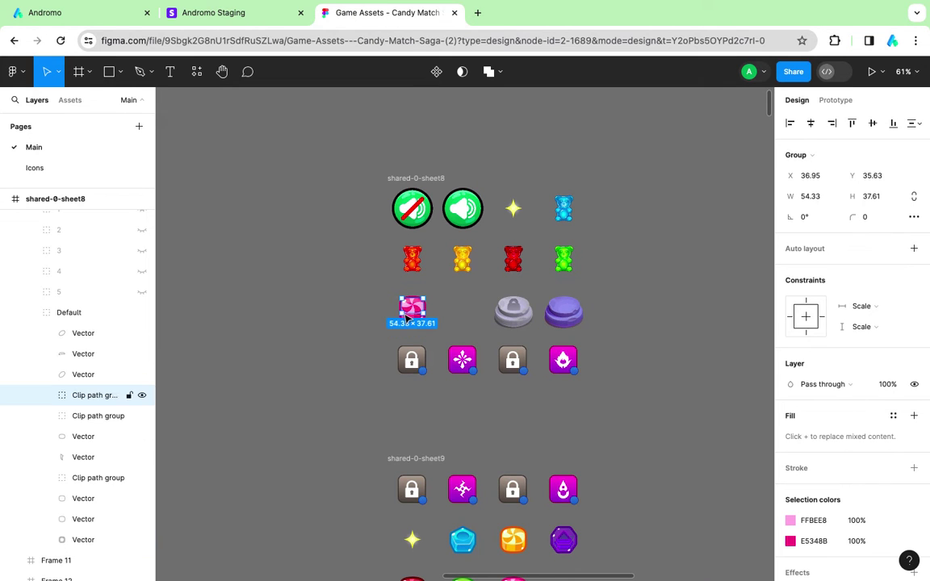
left_click(353, 323)
left_click(400, 299)
double_click(400, 299)
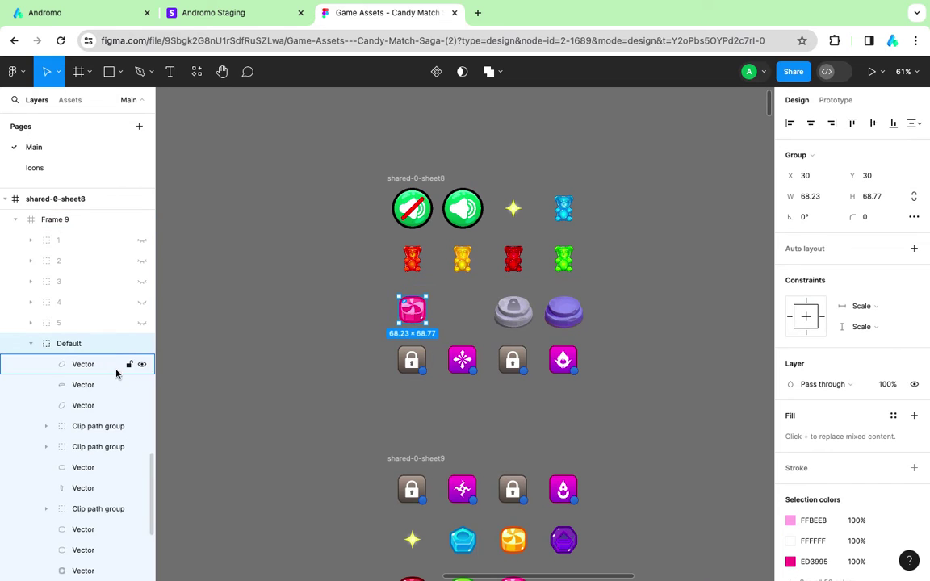
left_click(142, 344)
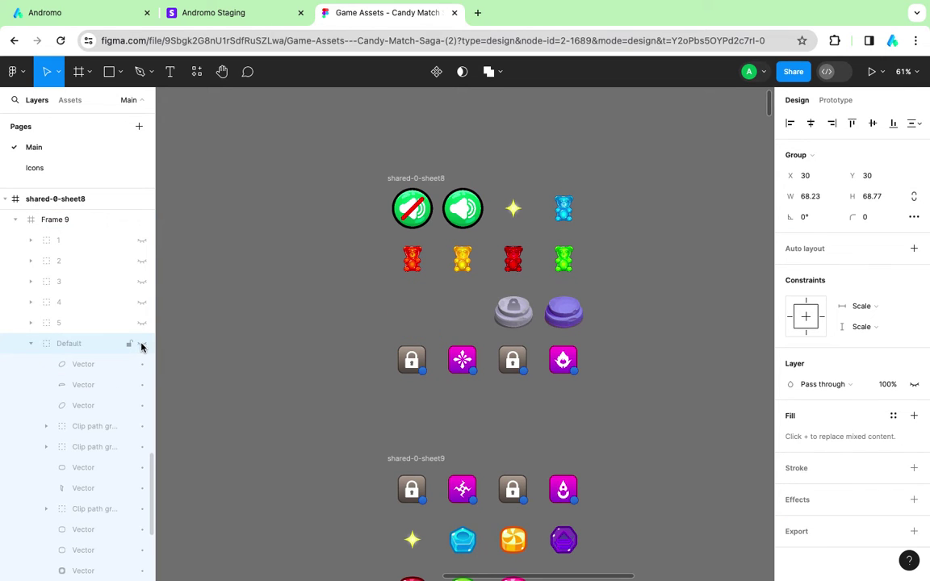
left_click(143, 281)
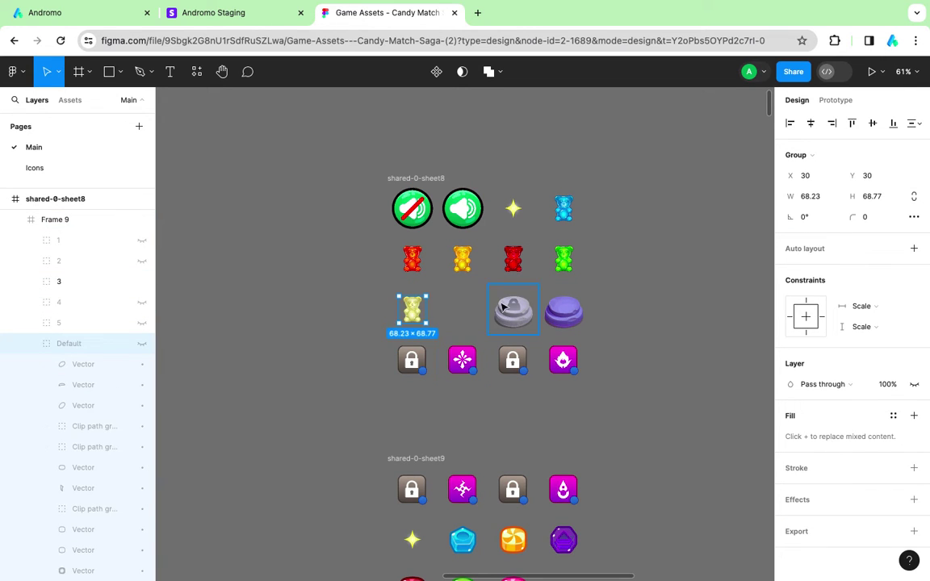
Replace the blue candy in Frame 6 of shared-0-sheet9 with the blue gummy bear by hiding Default and showing group 3.
scroll(315, 380, "down", 5)
left_click(437, 349)
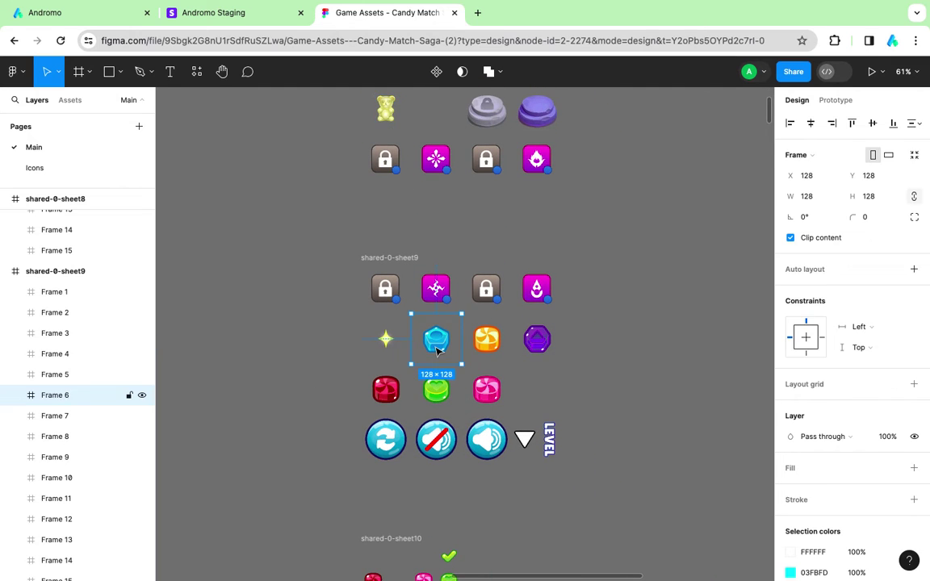
double_click(436, 344)
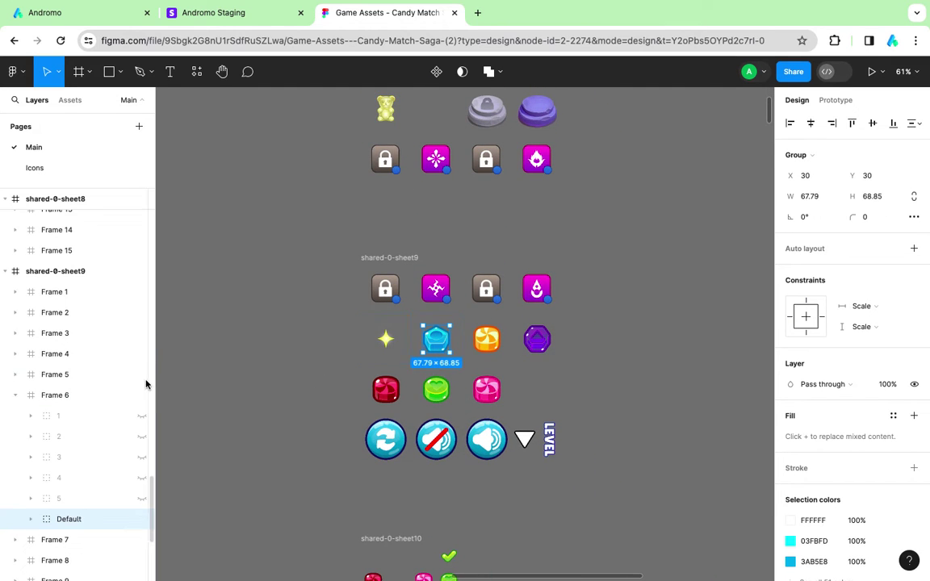
scroll(176, 483, "down", 2)
scroll(130, 409, "down", 2)
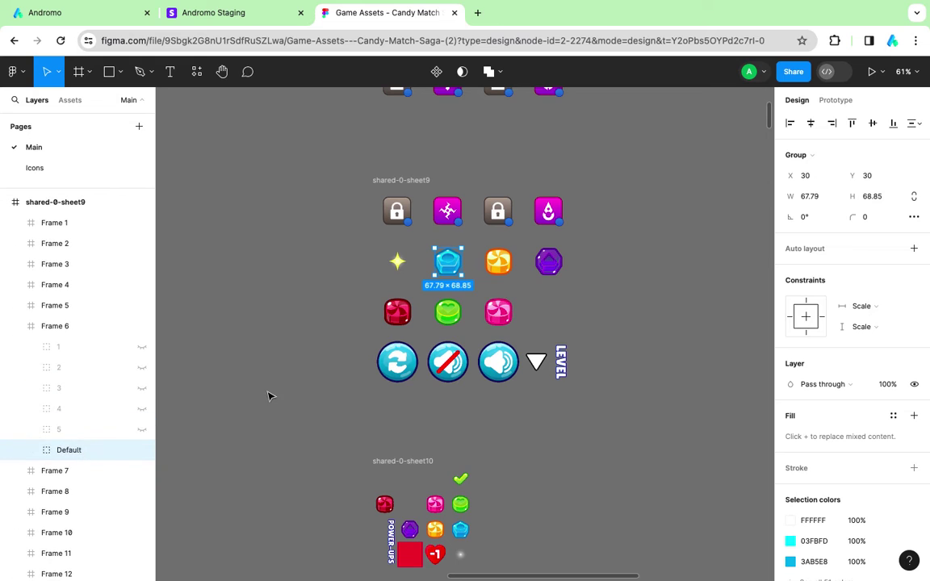
left_click(141, 450)
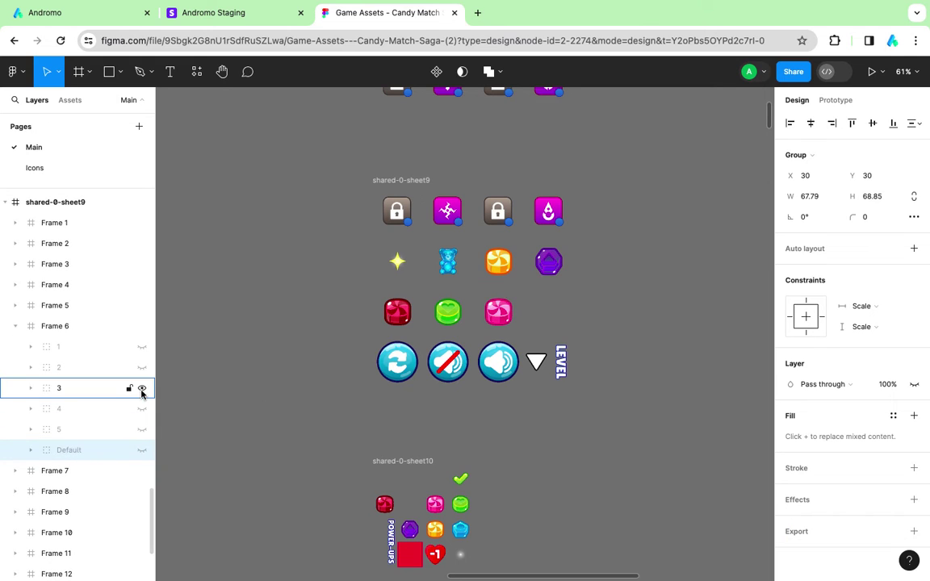
Replace the orange candy in Frame 7 of shared-0-sheet9 with the orange-red gummy bear by hiding Default and showing group 3.
double_click(491, 263)
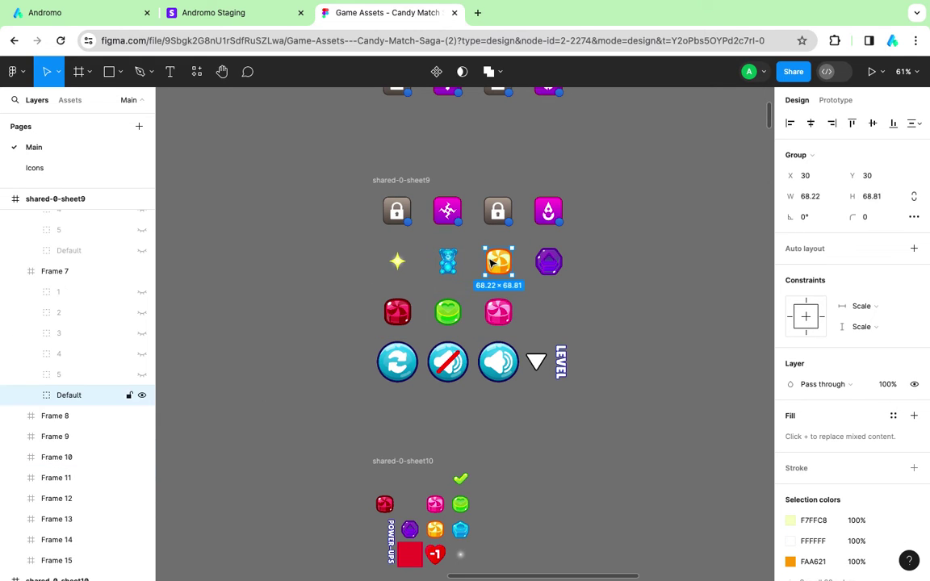
left_click(141, 396)
left_click(141, 334)
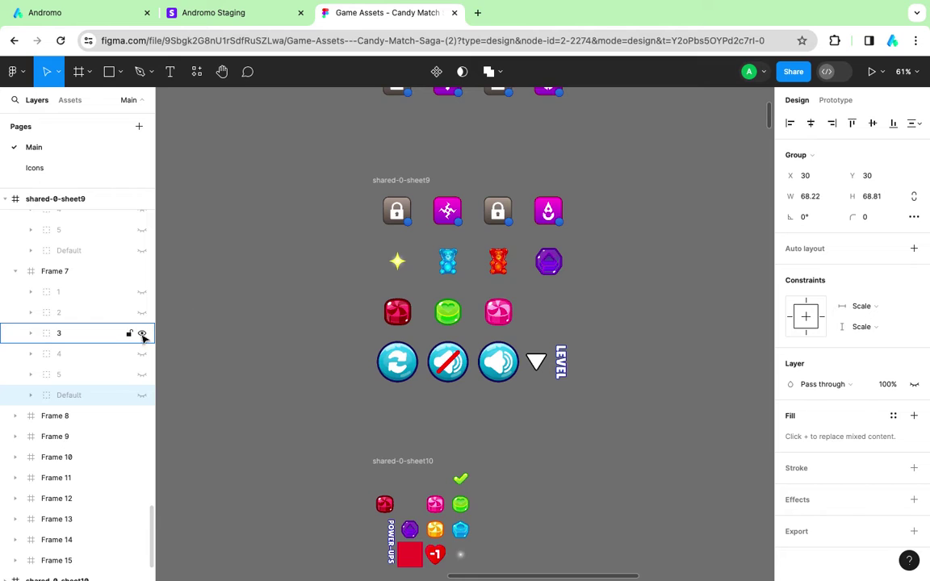
Swap the purple candy in Frame 8 of shared-0-sheet9 for the yellow gummy bear by hiding Default and showing group 3.
double_click(546, 266)
left_click(142, 396)
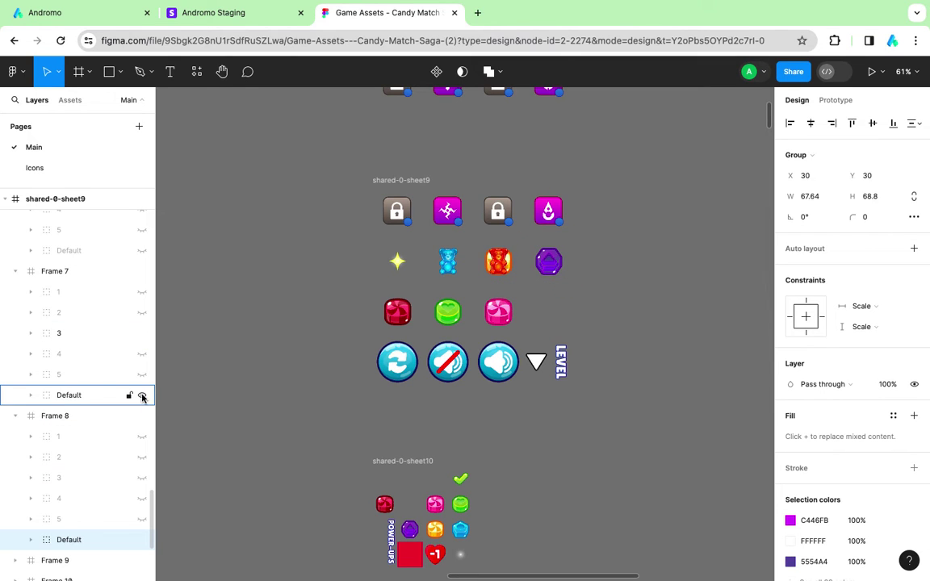
left_click(142, 396)
left_click(142, 333)
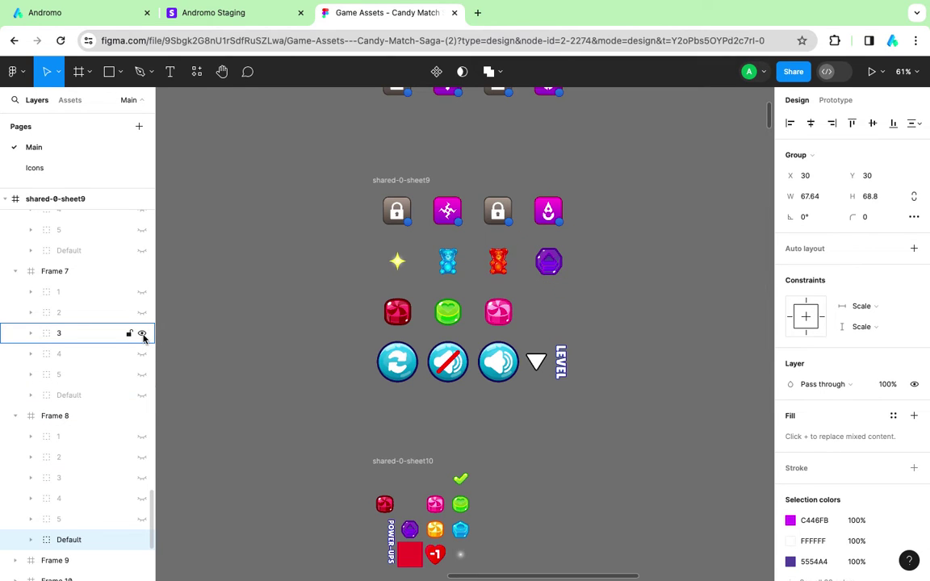
left_click(142, 539)
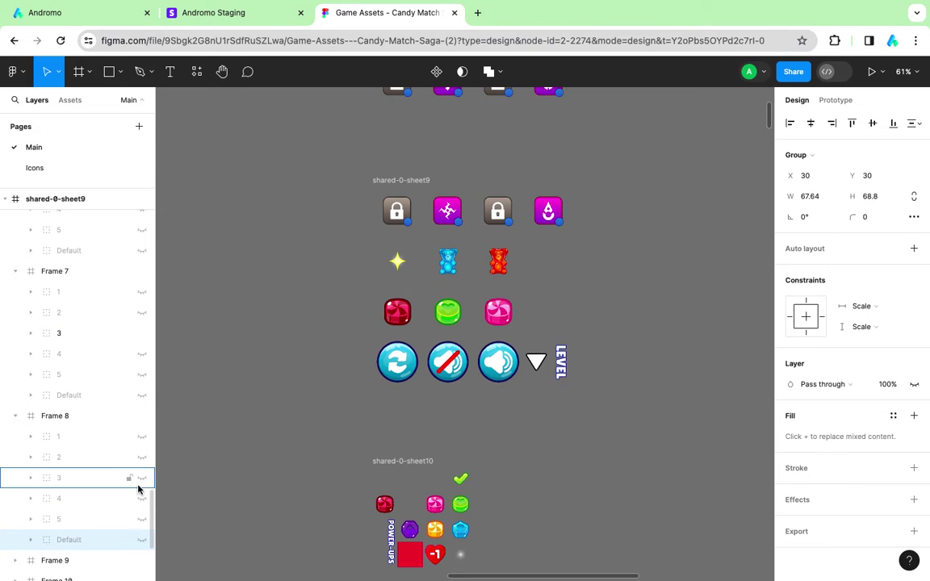
Swap the dark red candy in Frame 9 of shared-0-sheet9 for the red gummy bear by hiding Default and showing group 3.
double_click(397, 313)
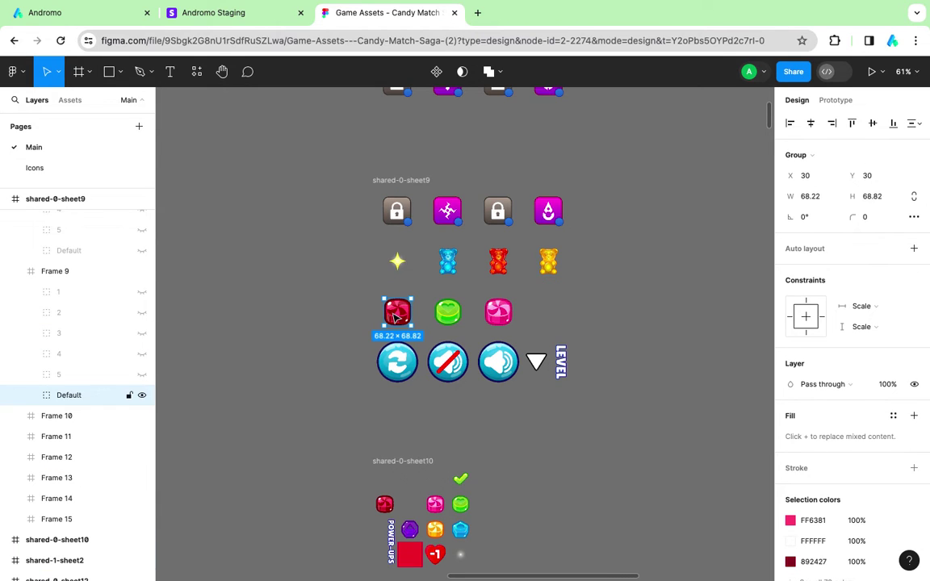
left_click(142, 396)
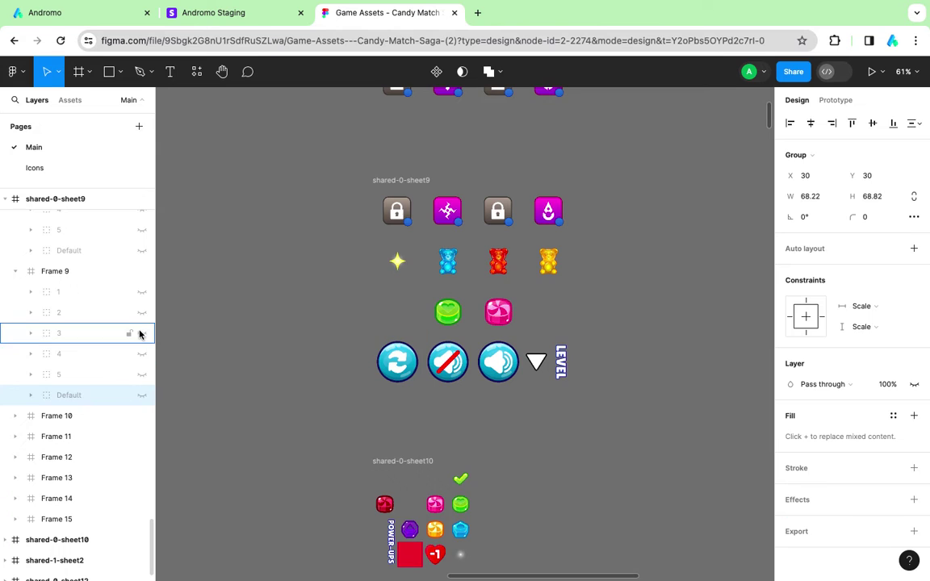
left_click(142, 333)
Swap the green candy in Frame 10 of shared-0-sheet9 for the green gummy bear by hiding Default and showing group 3.
double_click(449, 313)
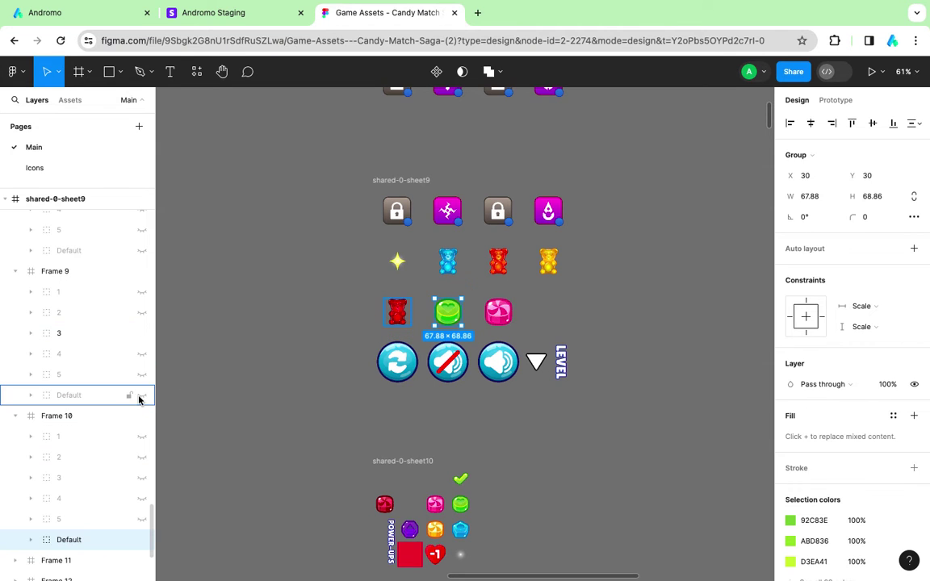
left_click(142, 540)
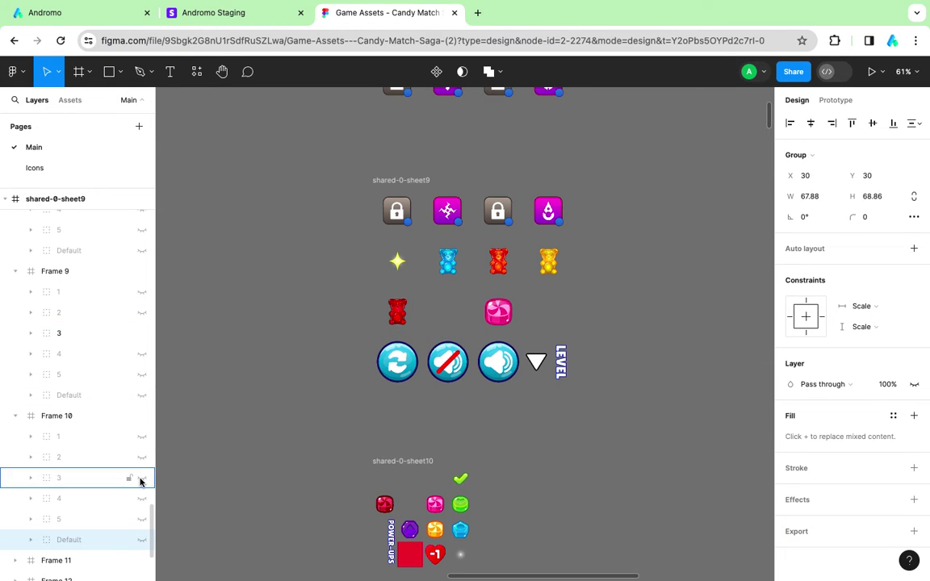
left_click(142, 478)
Swap the pink candy in Frame 11 of shared-0-sheet9 for the pale gummy bear by hiding Default and showing group 3.
left_click(121, 560)
key("Return")
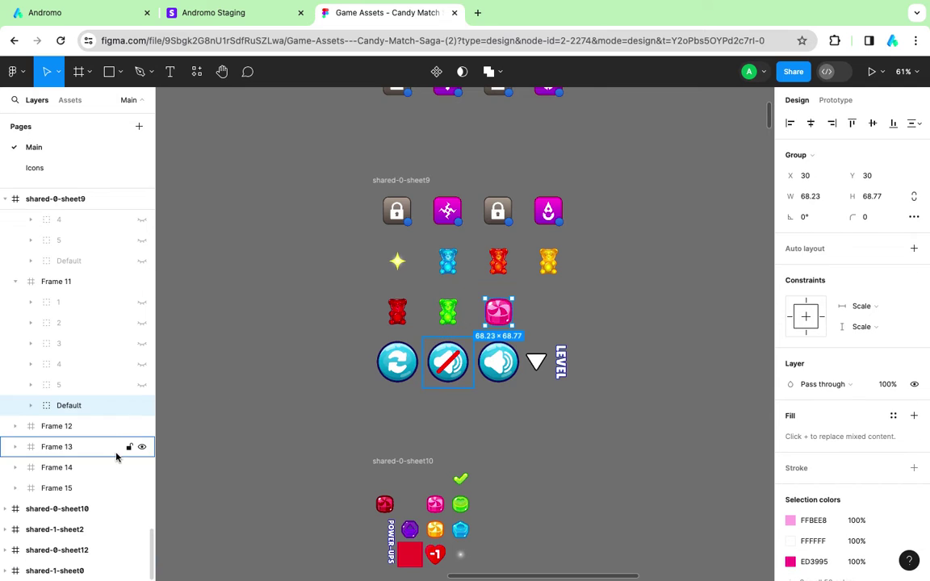
left_click(142, 406)
left_click(142, 343)
Replace the dark red candy in Frame 2 of shared-0-sheet10 with the red gummy bear by hiding Default and showing group 3.
scroll(378, 363, "down", 5)
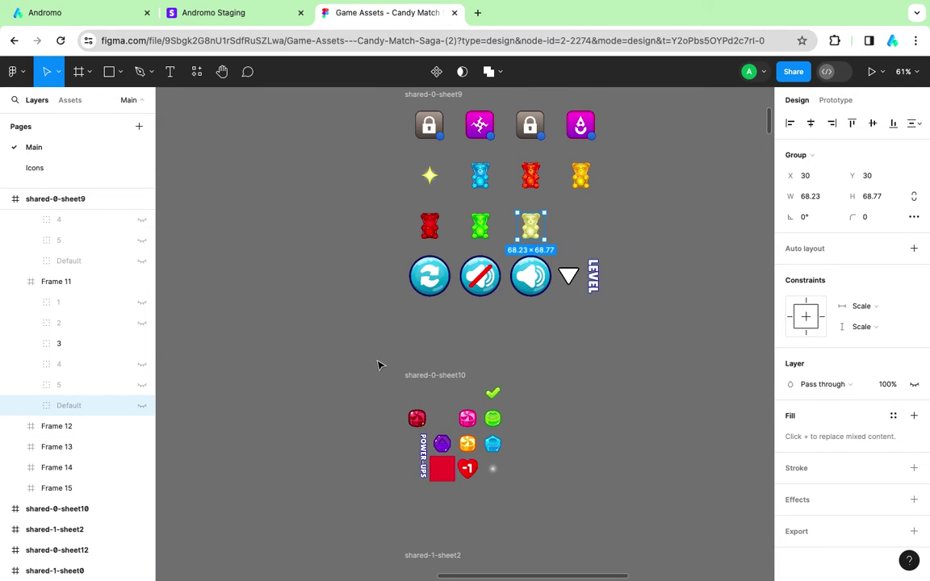
scroll(378, 365, "up", 5)
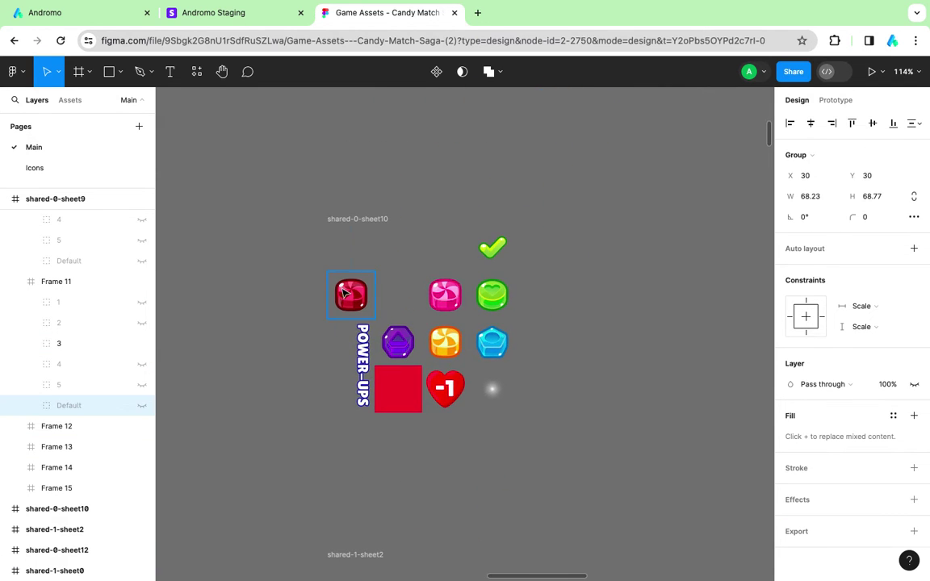
left_click(350, 297)
key("Return")
left_click(143, 395)
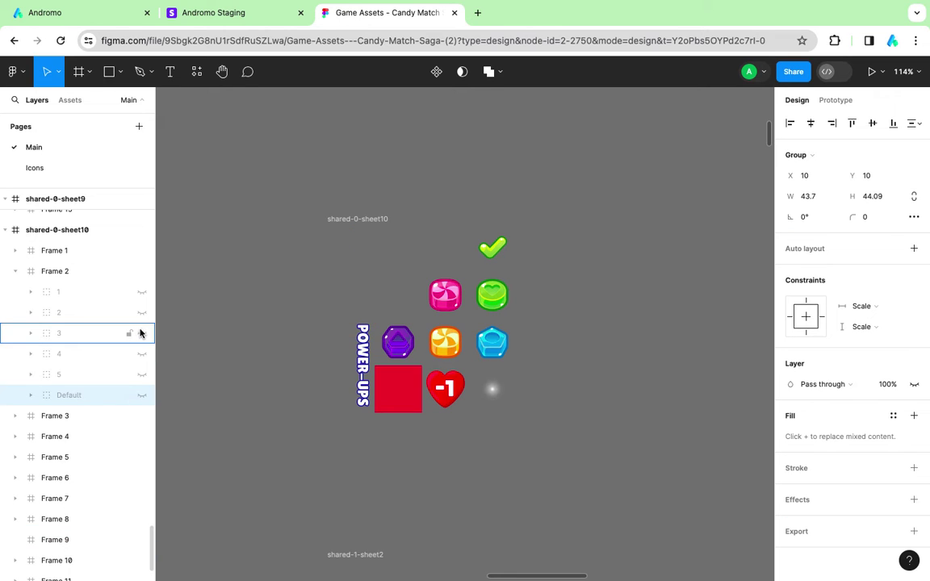
left_click(142, 332)
Replace the pink candy in Frame 3 of shared-0-sheet10 with the pale gummy bear by hiding Default and showing group 3.
left_click(446, 301)
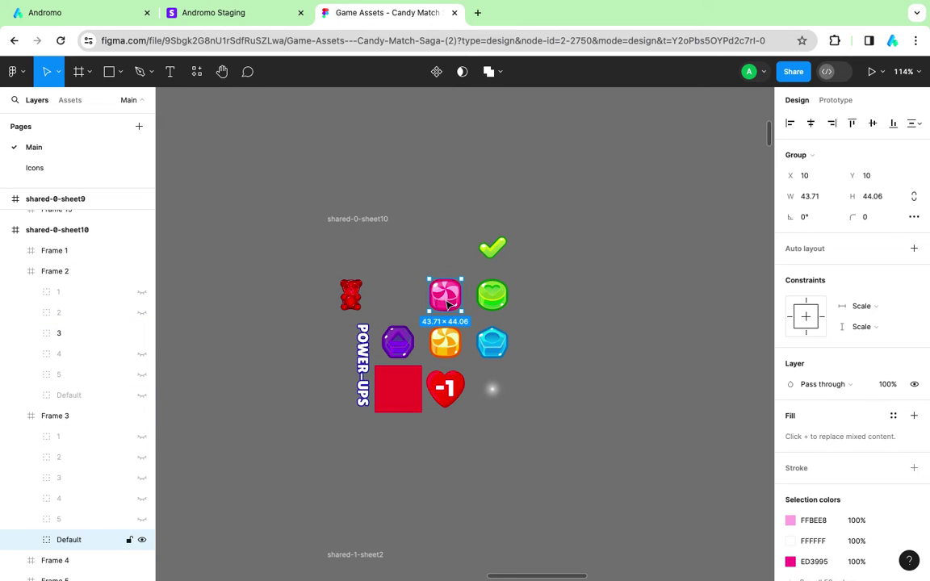
left_click(142, 539)
left_click(142, 478)
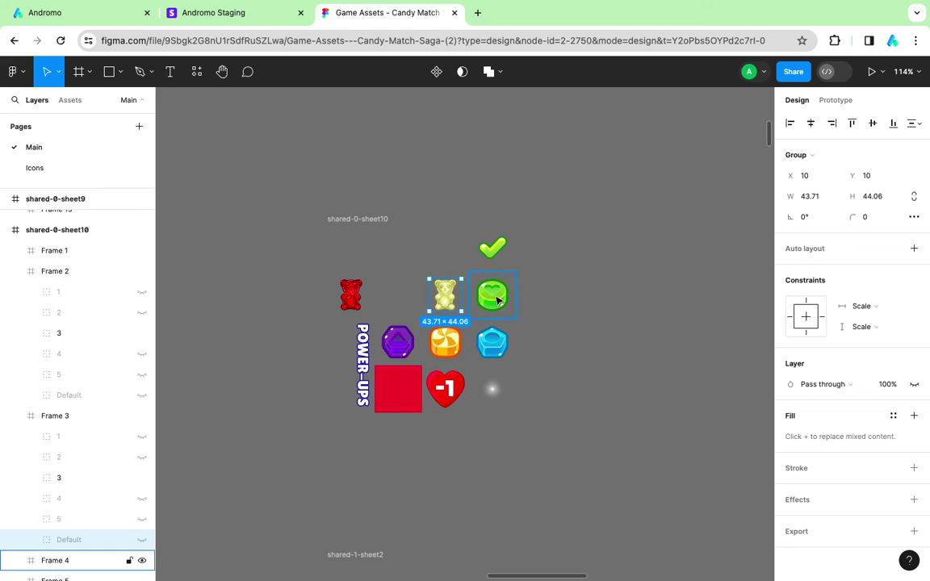
Replace the green candy in Frame 4 of shared-0-sheet10 with the green gummy bear by hiding Default and showing group 3.
left_click(55, 560)
key("Return")
left_click(142, 395)
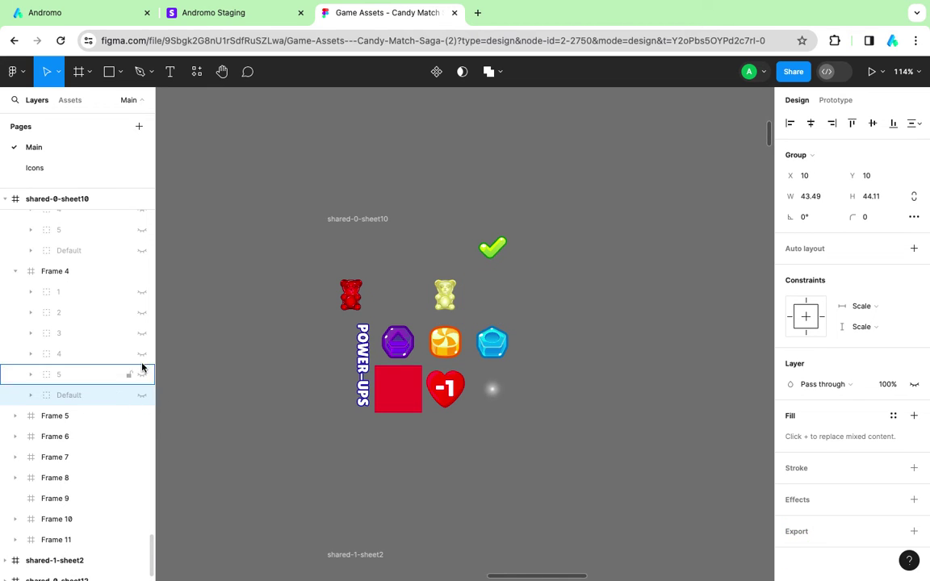
left_click(142, 333)
Replace the purple candy in Frame 6 of shared-0-sheet10 with the yellow gummy bear by hiding Default and showing group 3.
double_click(397, 346)
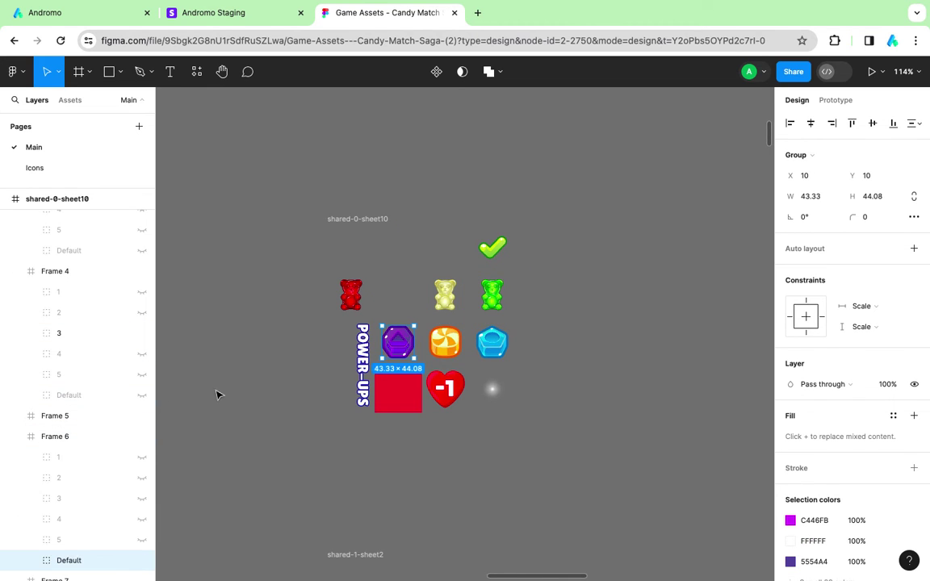
scroll(131, 449, "down", 3)
left_click(143, 457)
left_click(142, 390)
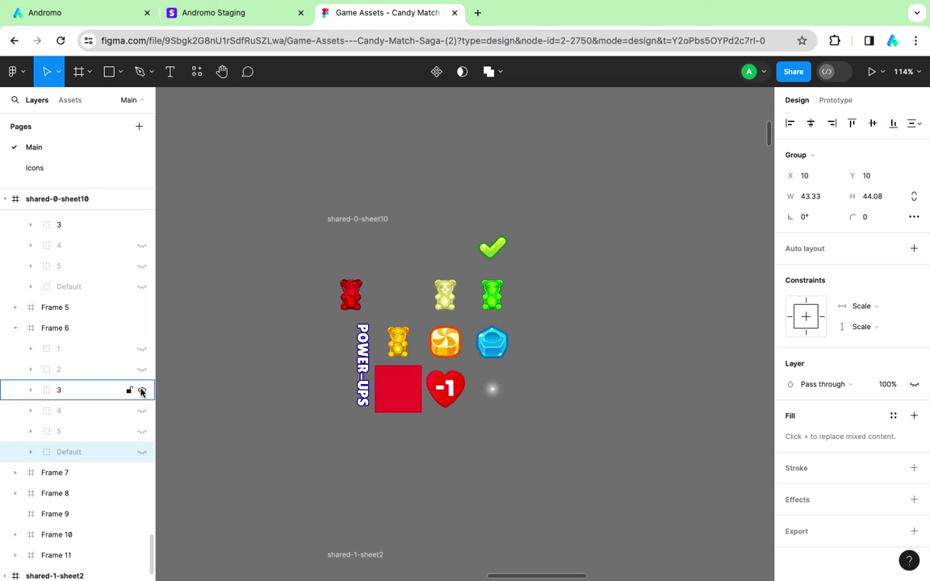
Swap the orange candy in Frame 7 of shared-0-sheet10 for the orange-red gummy bear by hiding Default and showing group 3.
left_click(101, 473)
key("Return")
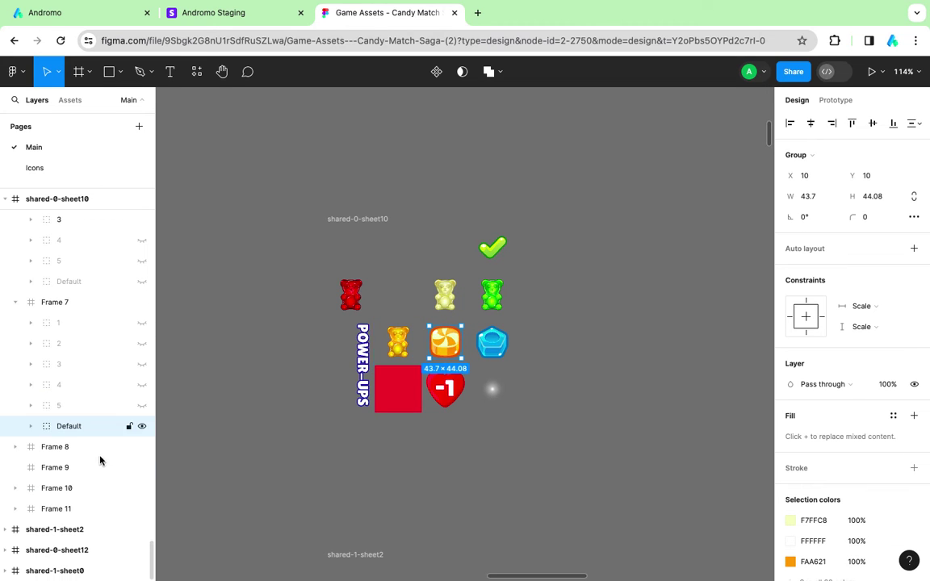
left_click(141, 426)
left_click(142, 364)
Swap the blue candy in Frame 8 of shared-0-sheet10 for the blue gummy bear by hiding Default and showing group 3.
left_click(113, 446)
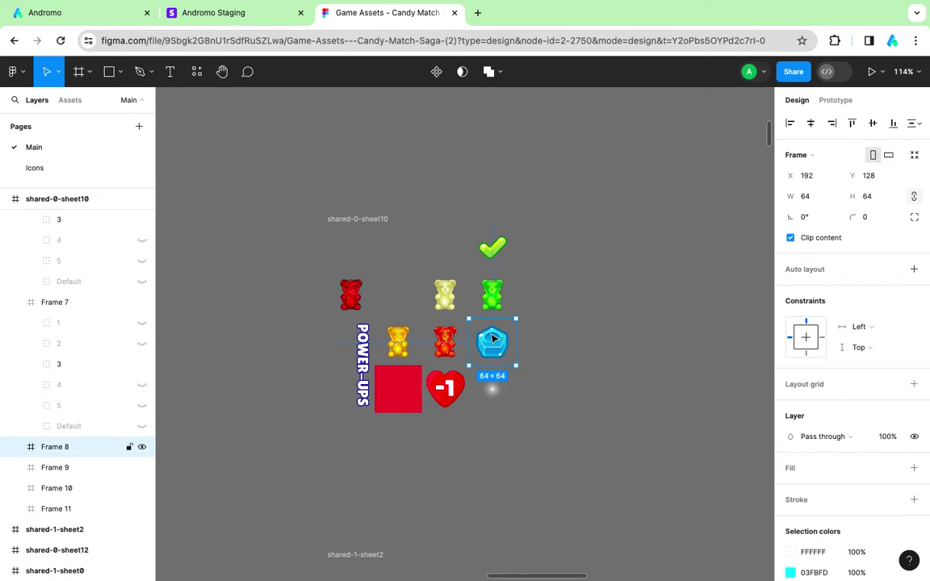
key("Return")
scroll(145, 428, "down", 3)
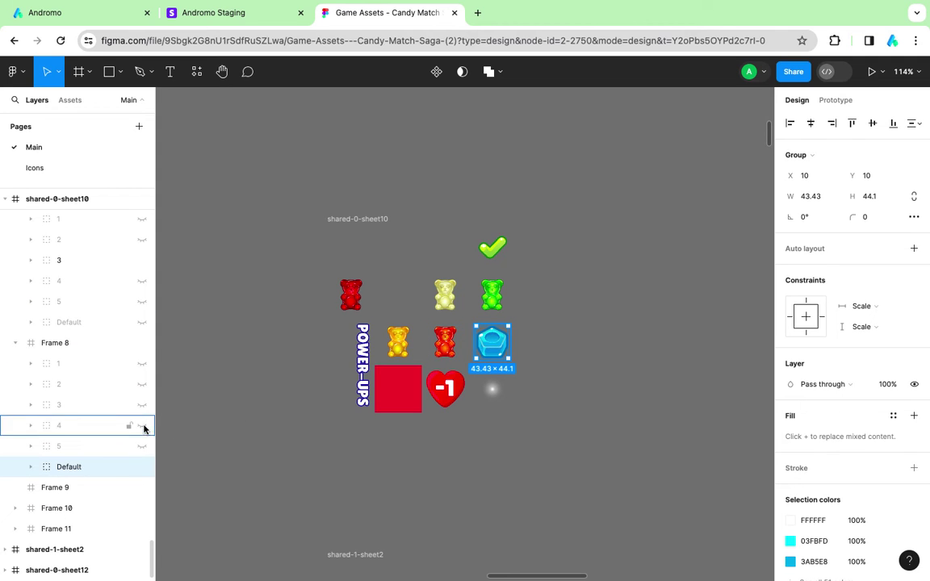
left_click(143, 466)
left_click(142, 404)
Replace the purple candy in Frame 4 of shared-1-sheet2 with the yellow gummy bear by hiding Default and showing group 3.
scroll(322, 316, "down", 5)
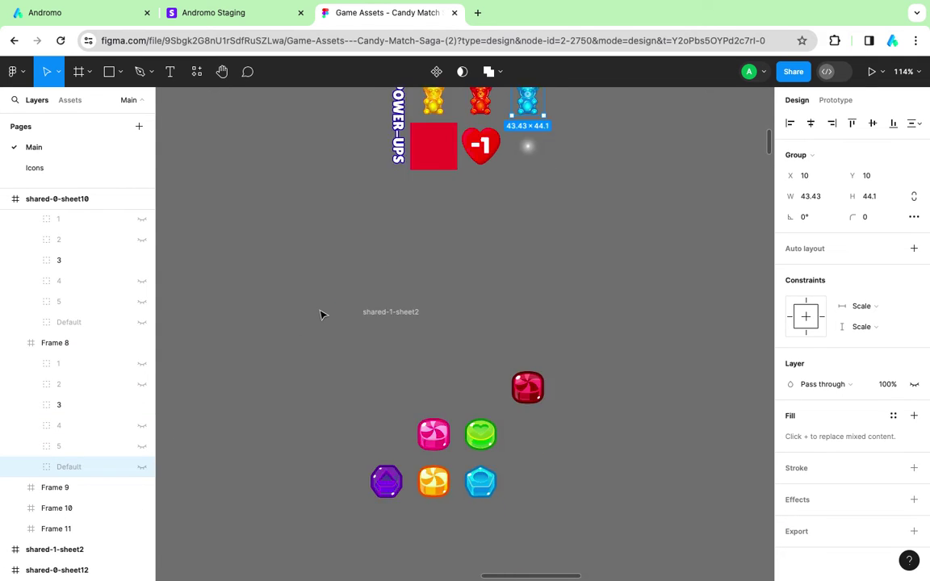
left_click(388, 418)
double_click(372, 426)
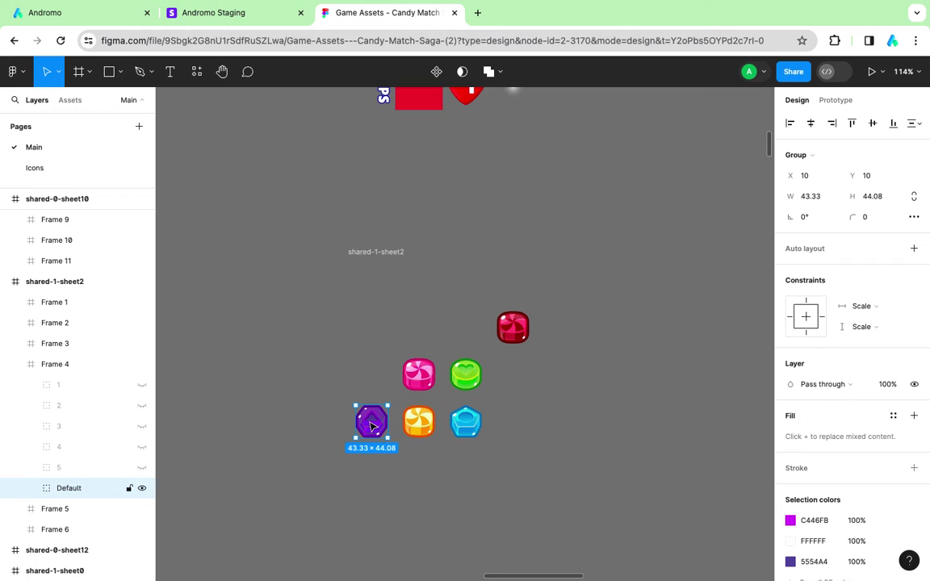
left_click(141, 483)
left_click(143, 425)
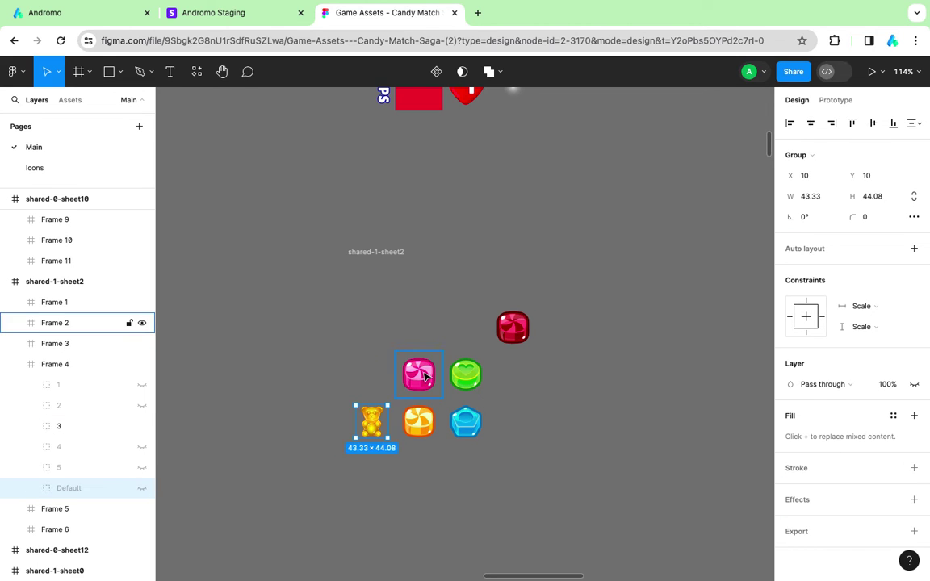
Replace the pink candy in Frame 2 of shared-1-sheet2 with the pale gummy bear by hiding Default and showing group 3.
left_click(139, 321)
left_click(142, 448)
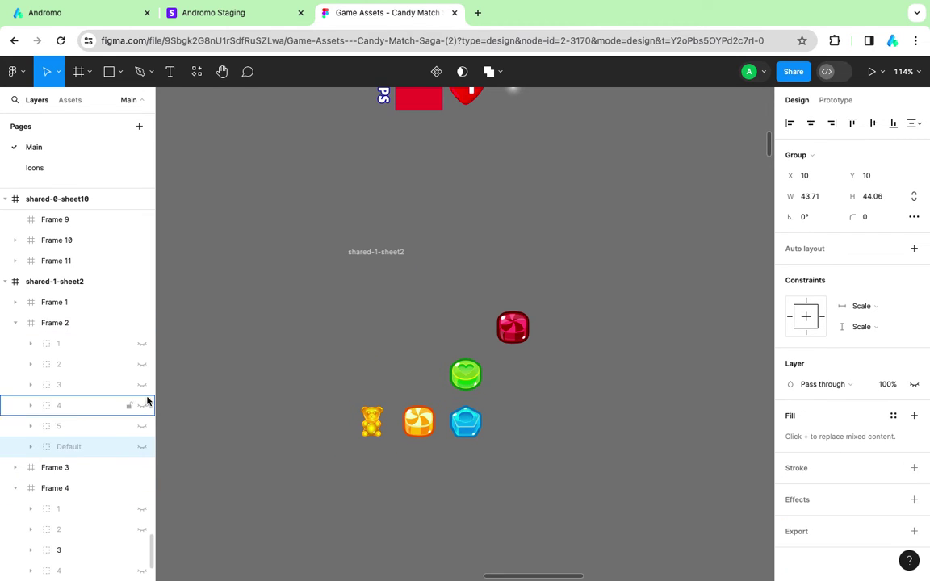
left_click(143, 386)
Replace the green candy in Frame 3 of shared-1-sheet2 with the green gummy bear by hiding Default and showing group 3.
key("Tab")
left_click(142, 395)
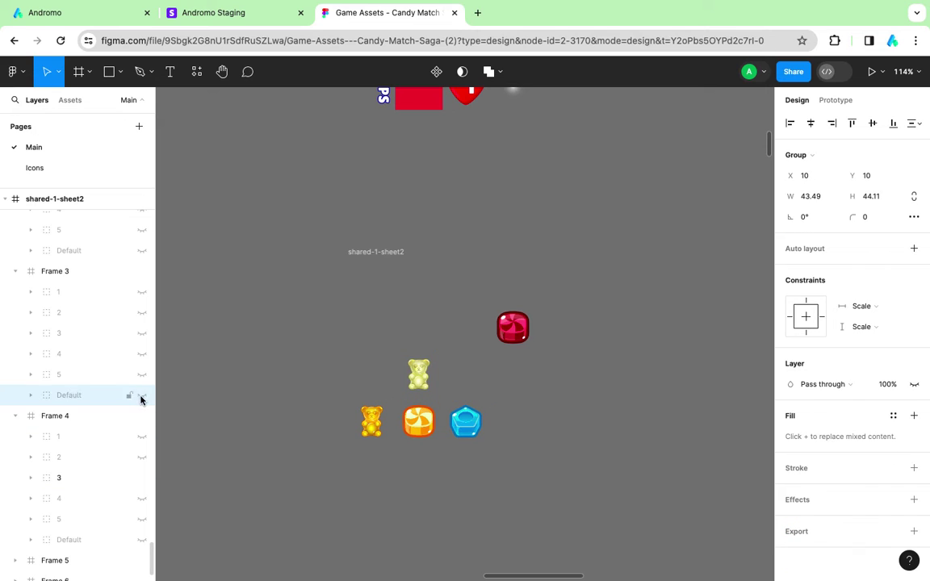
left_click(143, 332)
Replace the dark red candy in Frame 1 of shared-1-sheet2 with the dark red gummy bear by hiding Default and showing group 3.
left_click(511, 330)
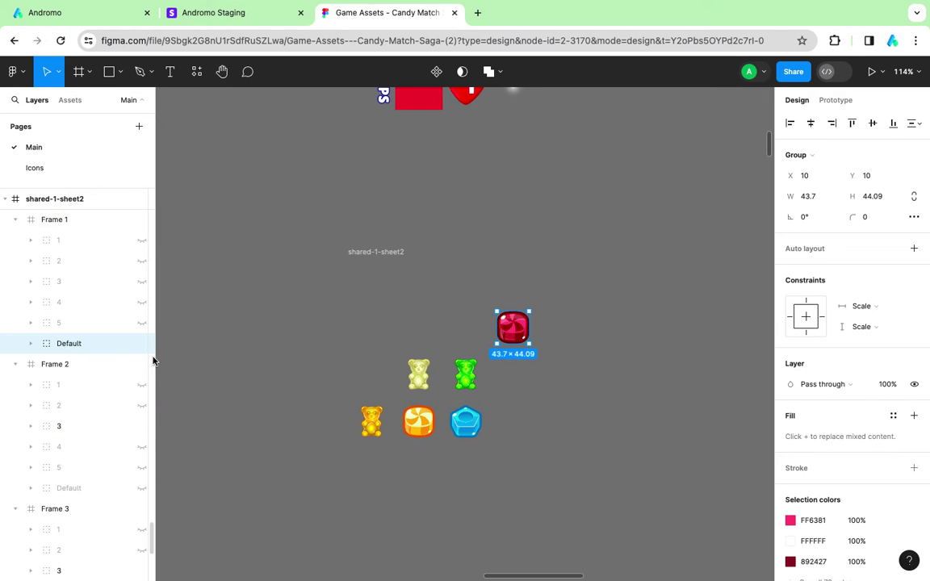
left_click(142, 344)
left_click(142, 282)
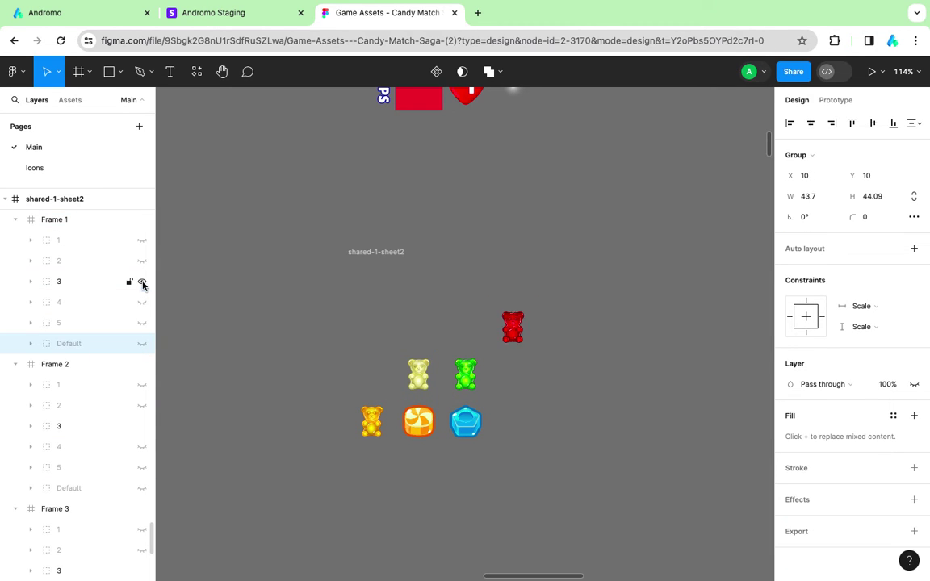
Replace the orange candy in Frame 5 of shared-1-sheet2 with the orange-red gummy bear by hiding Default and showing group 3.
left_click(407, 422)
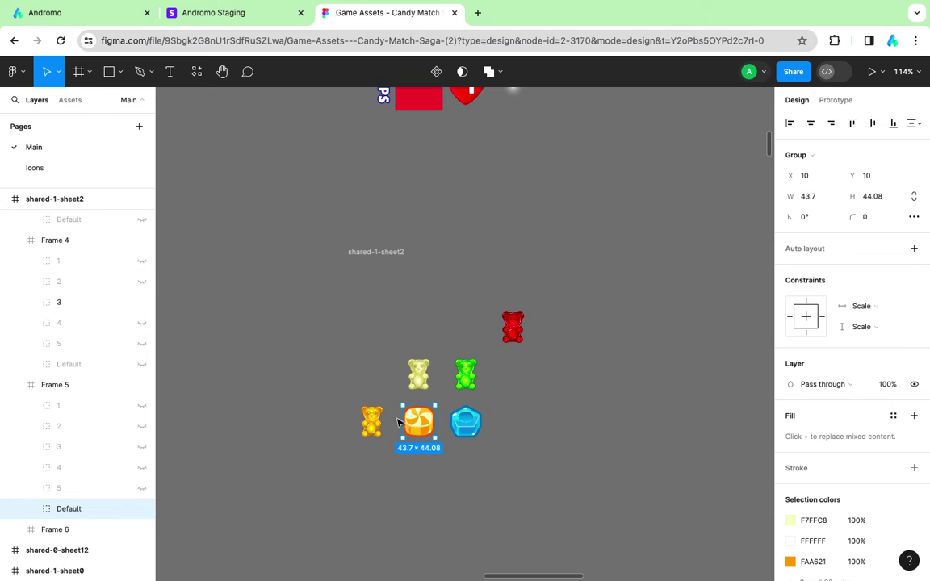
left_click(142, 508)
left_click(142, 447)
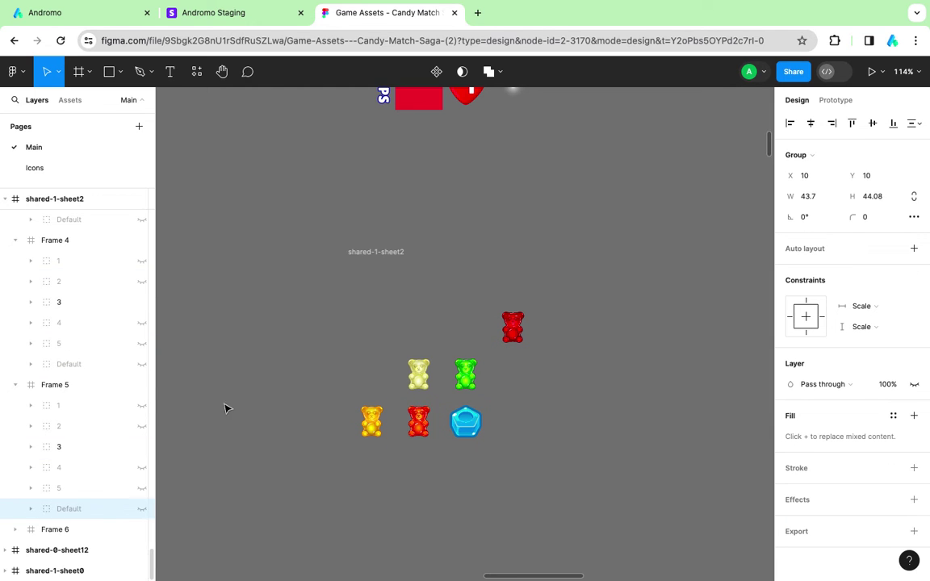
Replace the blue candy in Frame 6 of shared-1-sheet2 with the blue gummy bear by hiding Default and showing group 3.
left_click(466, 423)
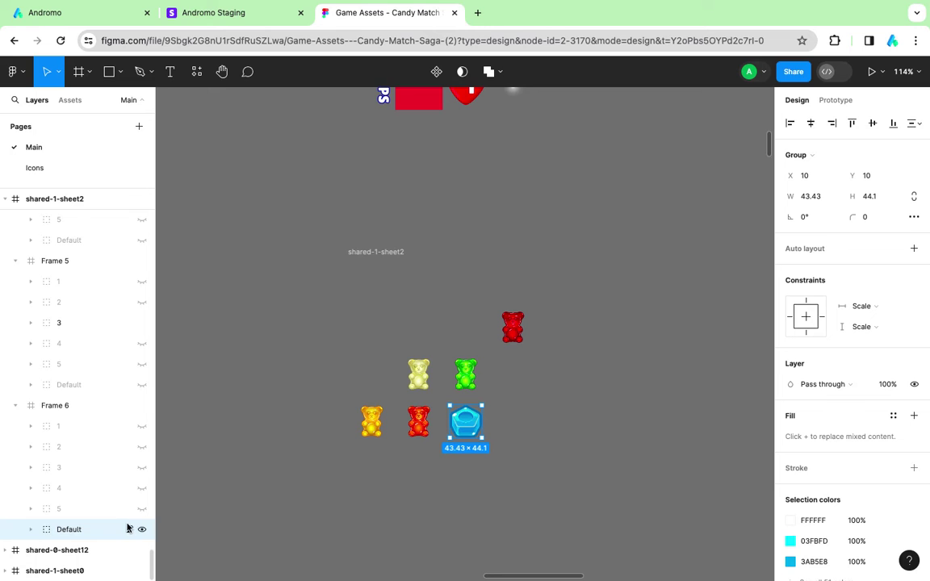
left_click(141, 530)
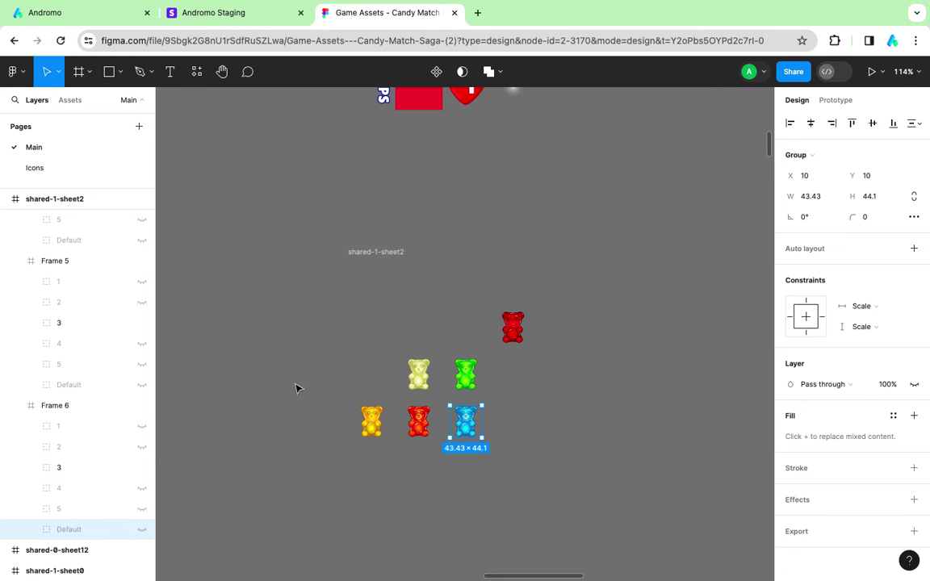
left_click(554, 405)
Select the four edited sheets shared-0-sheet8, shared-0-sheet9, shared-0-sheet10 and shared-1-sheet2 and export them as PNG at 1x.
scroll(553, 405, "down", 10)
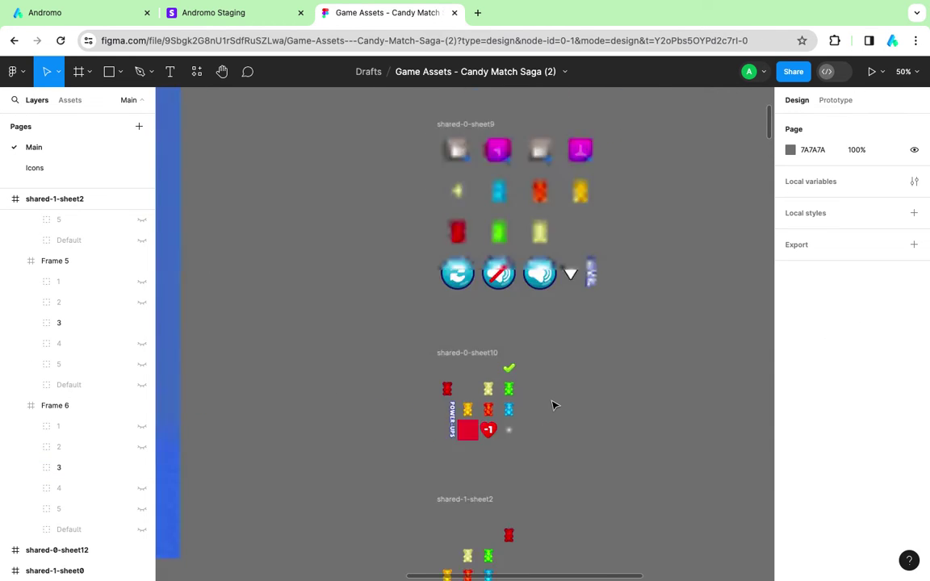
scroll(553, 406, "up", 3)
scroll(553, 406, "down", 8)
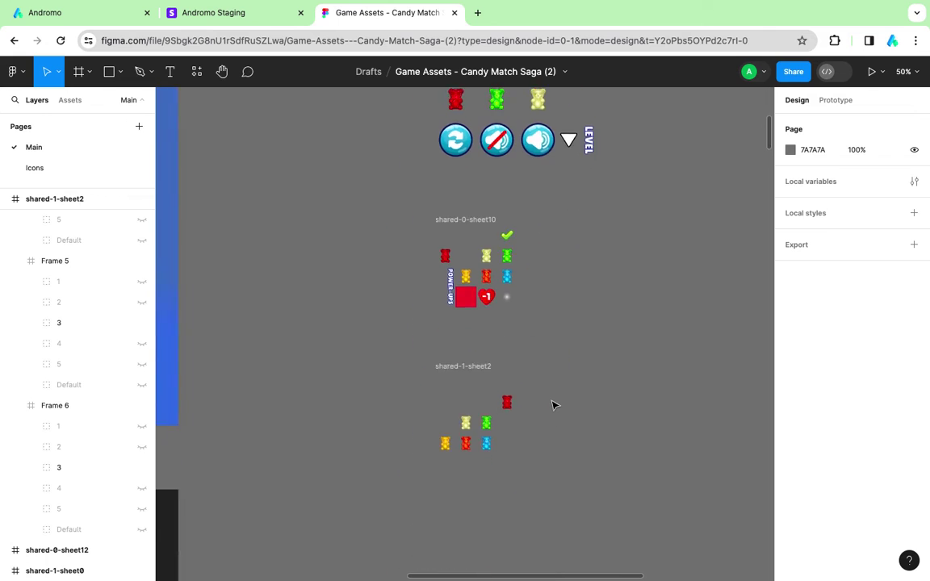
scroll(554, 407, "up", 10)
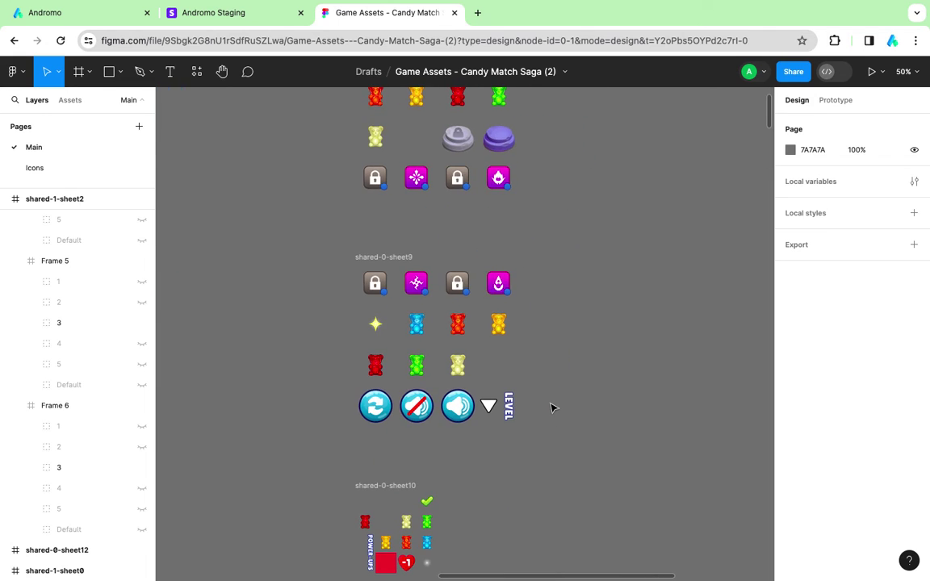
scroll(553, 407, "down", 3)
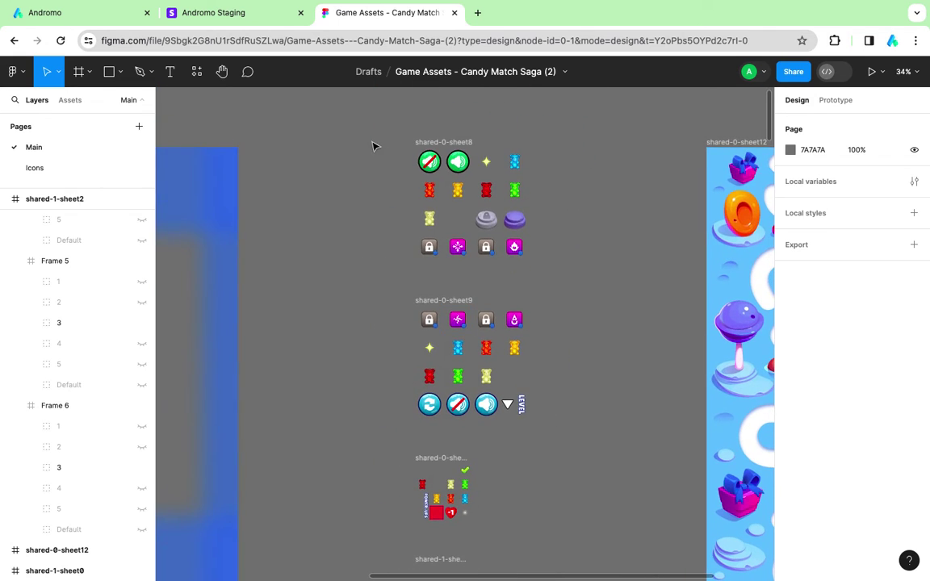
left_click_drag(487, 428, 596, 500)
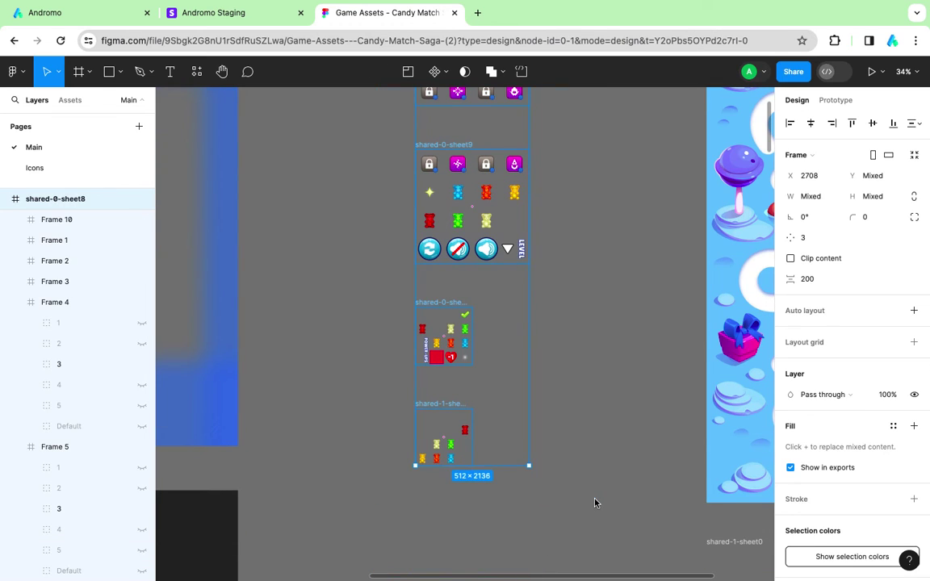
scroll(863, 481, "down", 3)
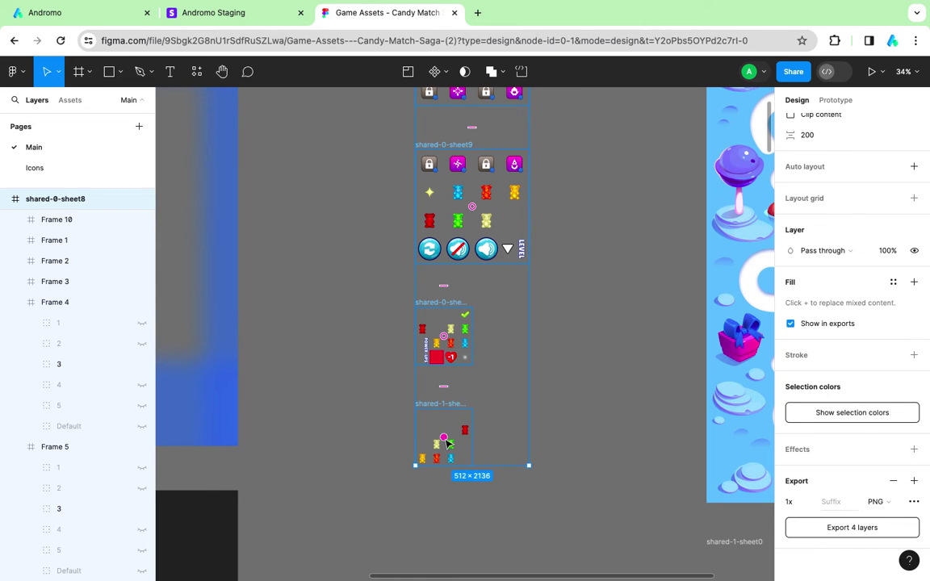
scroll(458, 196, "up", 3)
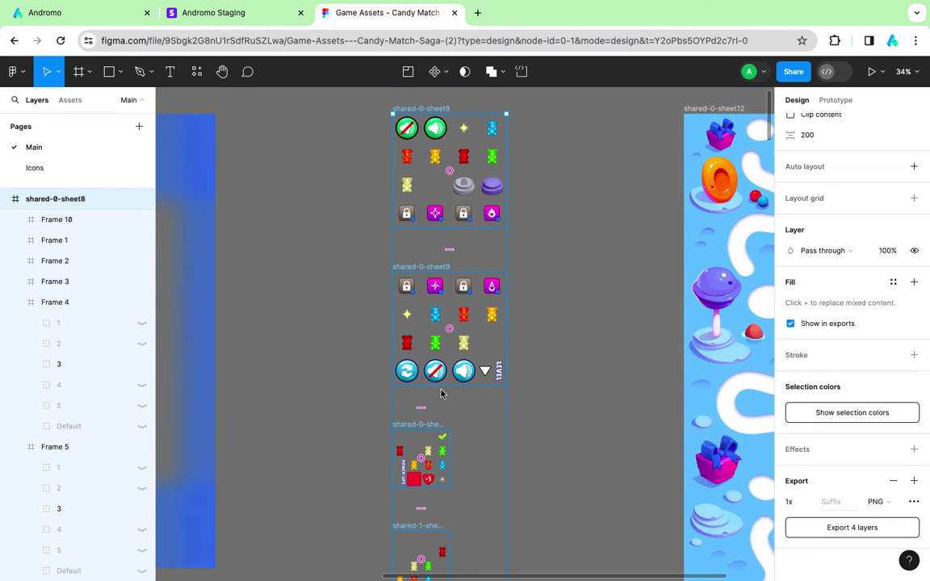
scroll(565, 372, "down", 3)
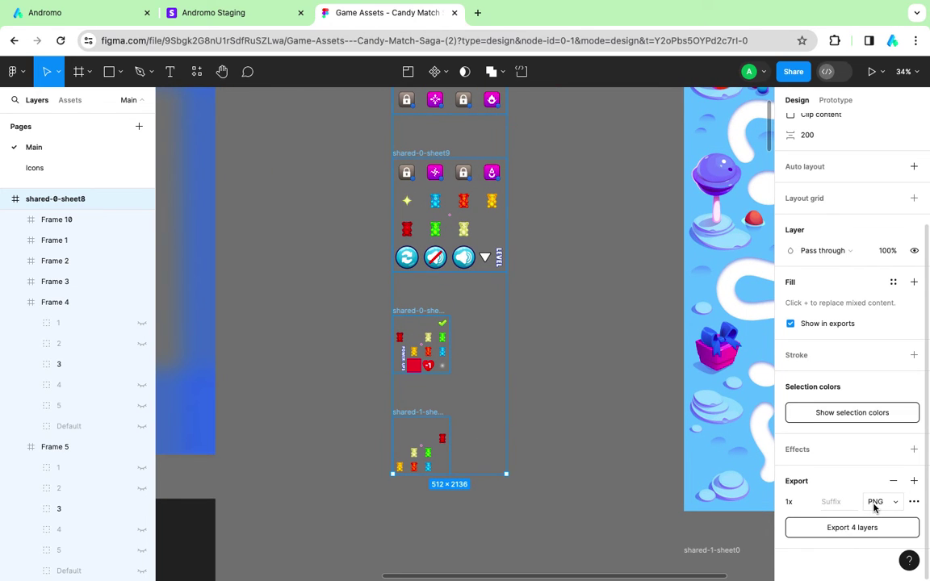
left_click(848, 529)
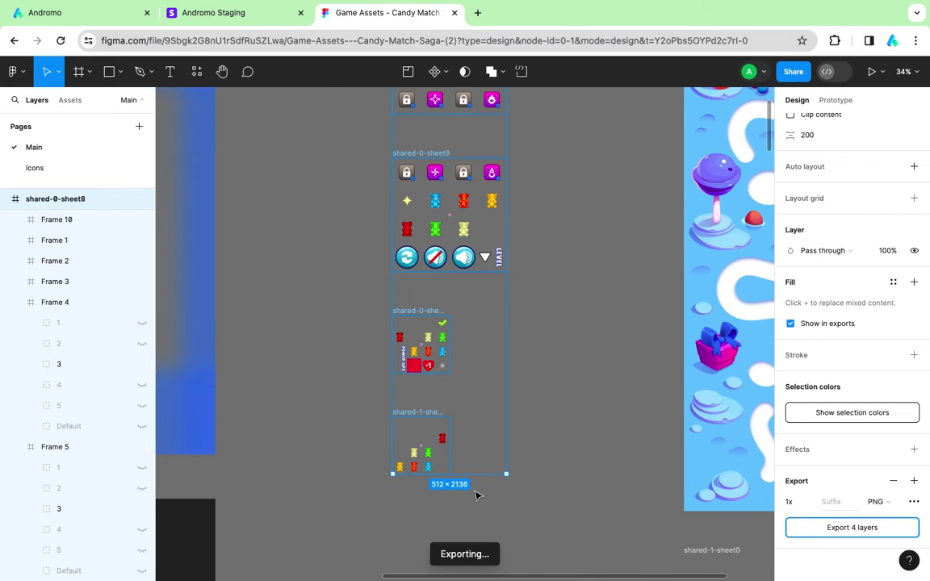
In Andromo, replace the shared-0-sheet8.png game asset with the exported file from the Game Assets - Candy Match Saga (2) folder and preview it.
key("ctrl+1")
scroll(228, 373, "down", 2)
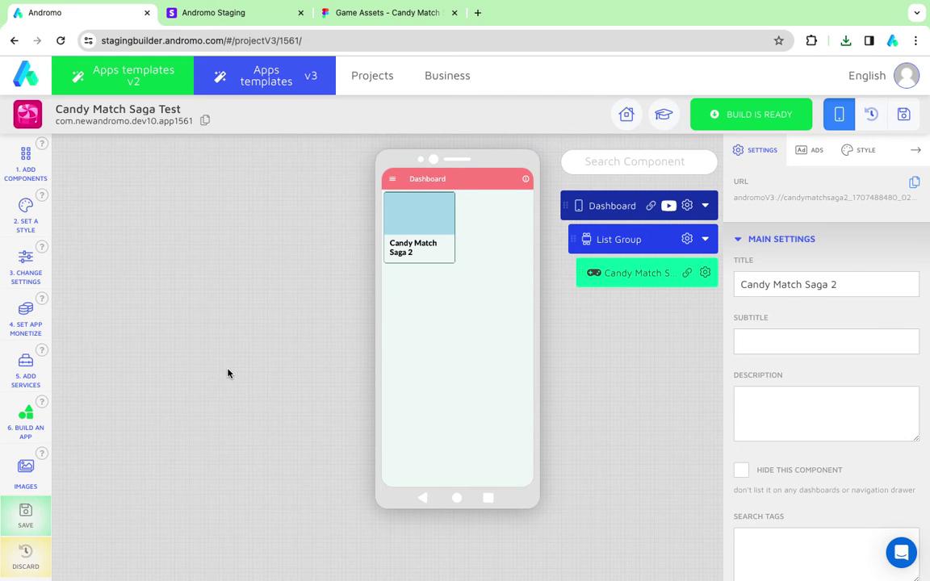
scroll(228, 373, "up", 10)
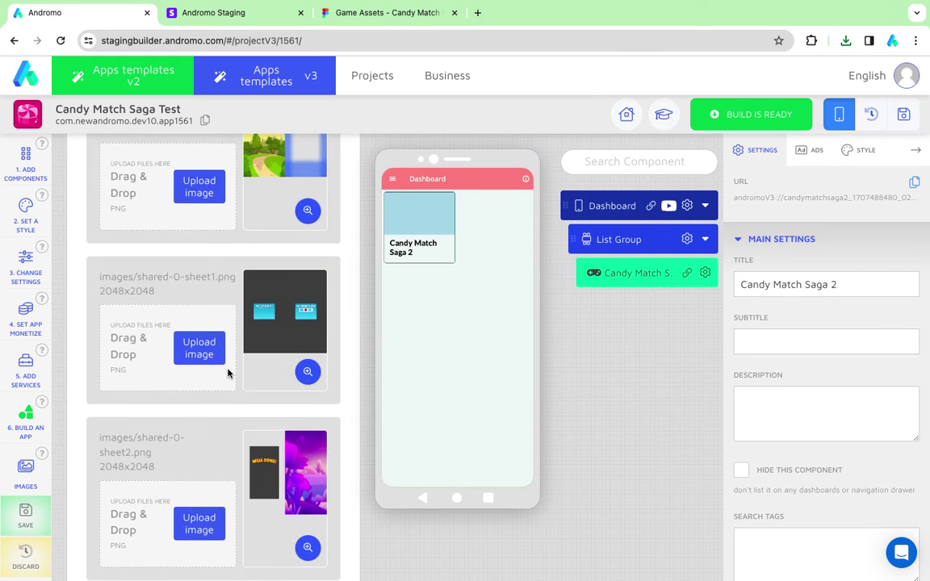
scroll(266, 367, "down", 5)
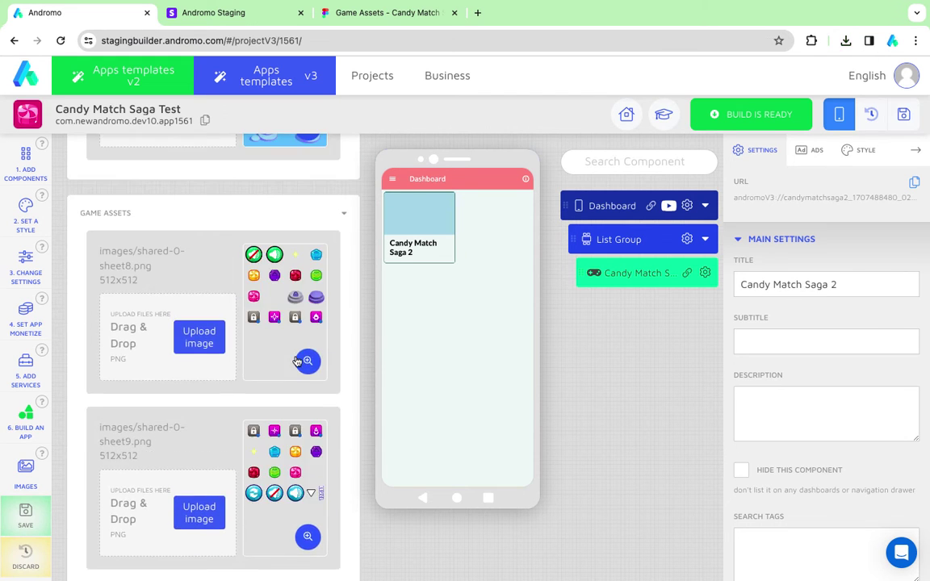
left_click(218, 336)
left_click(253, 218)
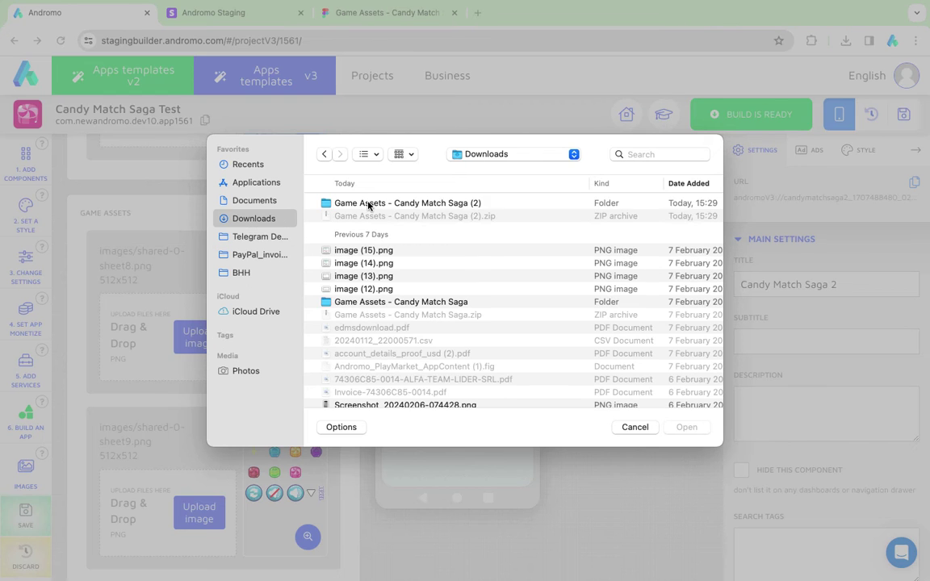
double_click(369, 202)
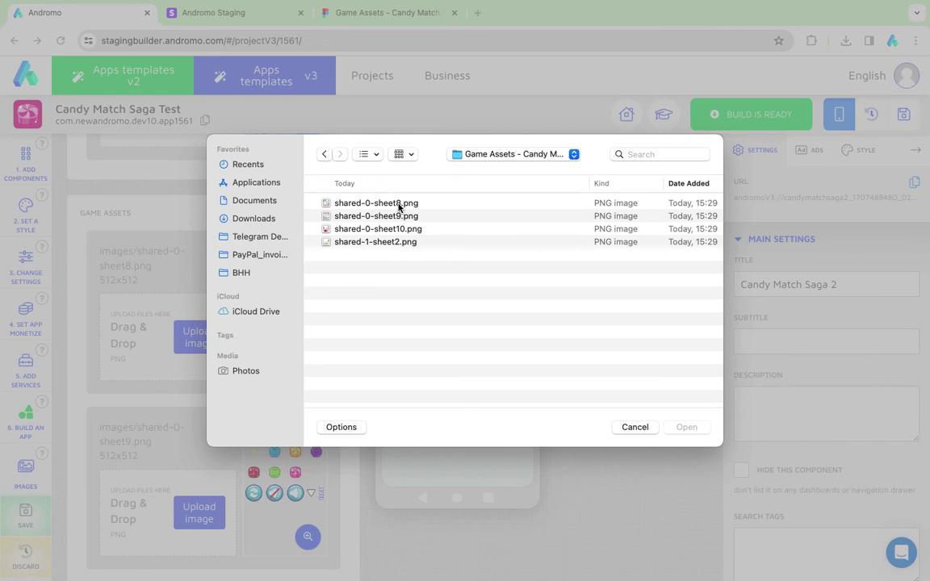
double_click(398, 204)
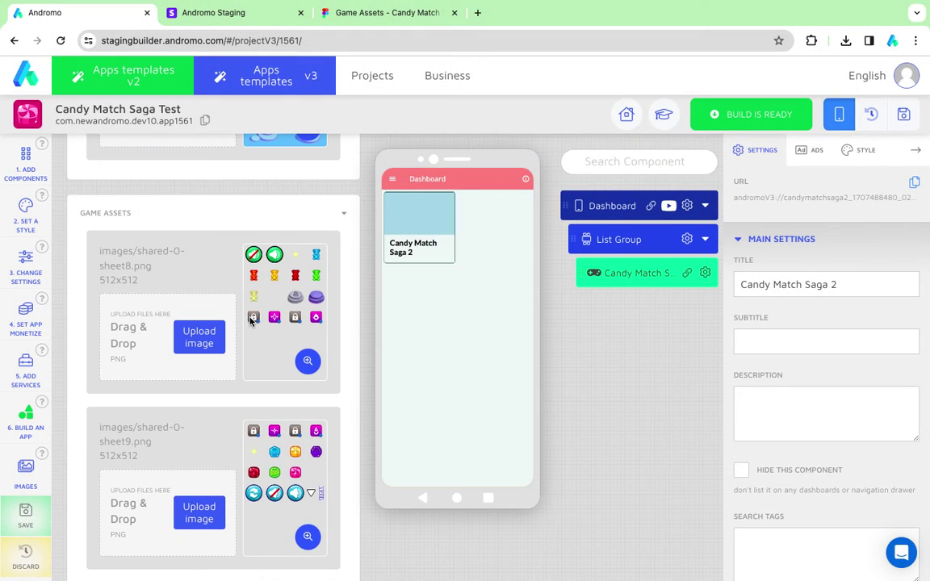
left_click(307, 361)
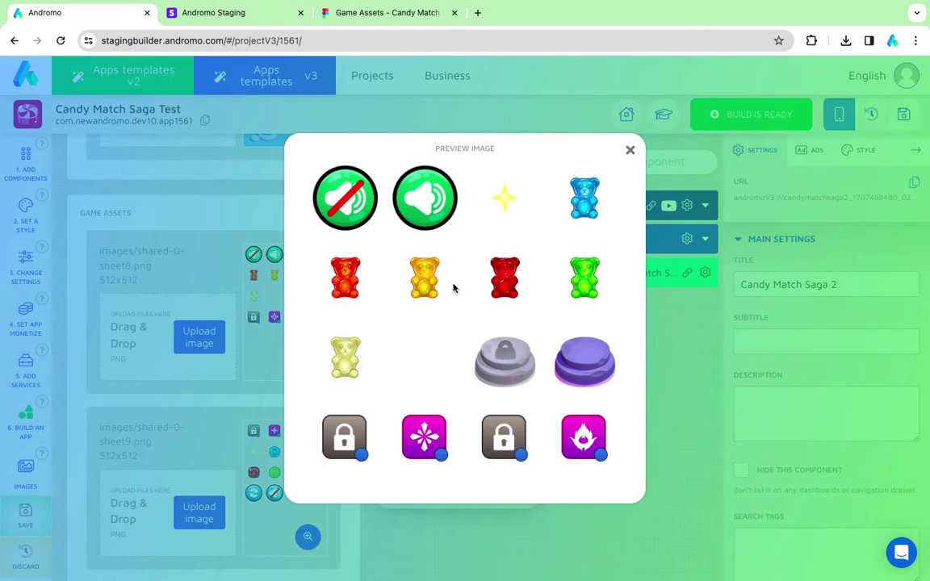
left_click(630, 149)
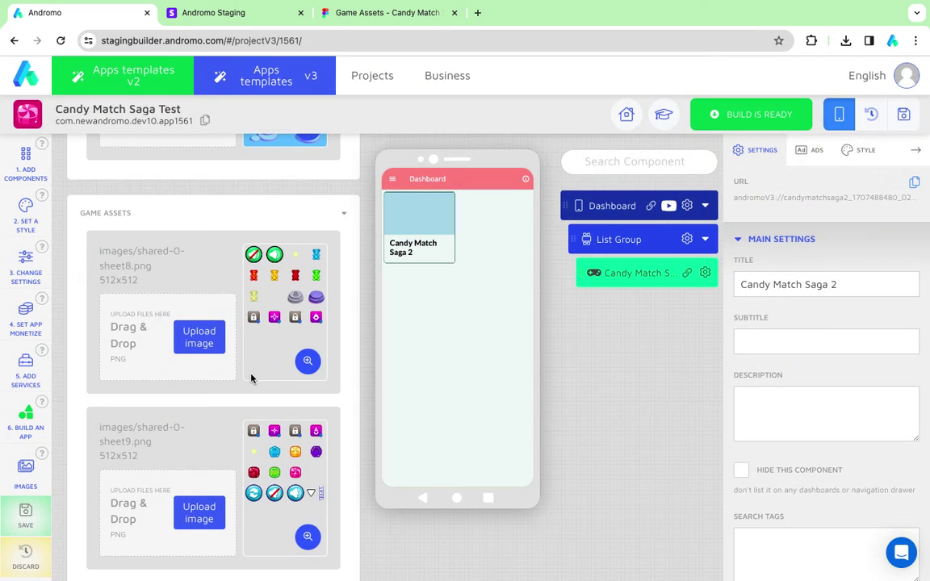
Replace the shared-0-sheet9.png game asset with the exported shared-0-sheet9.png and preview the uploaded image.
scroll(251, 378, "down", 2)
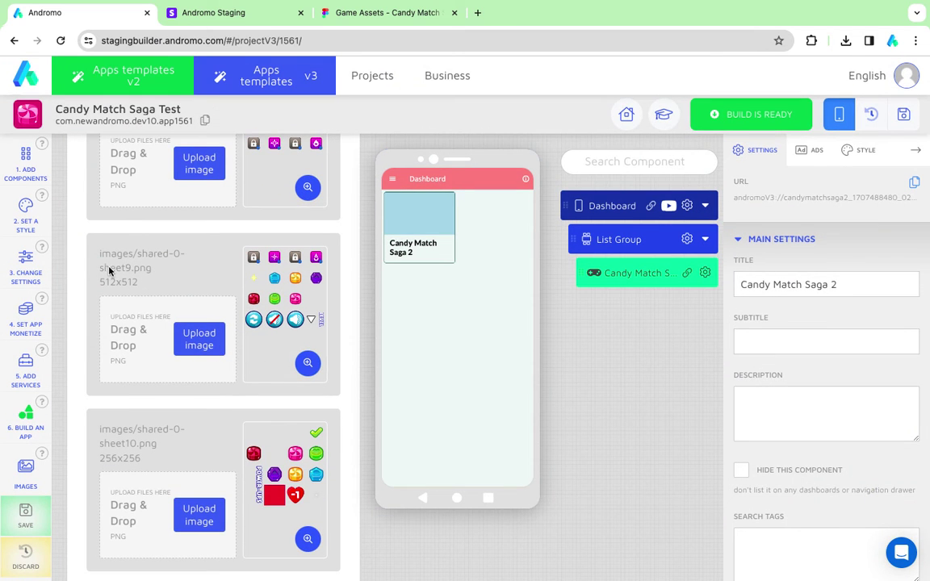
left_click(198, 343)
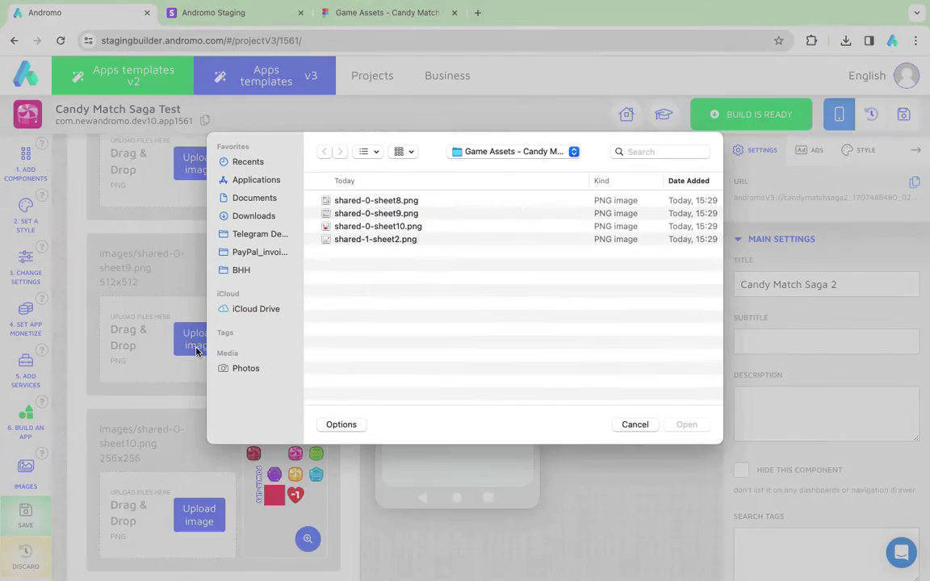
double_click(376, 216)
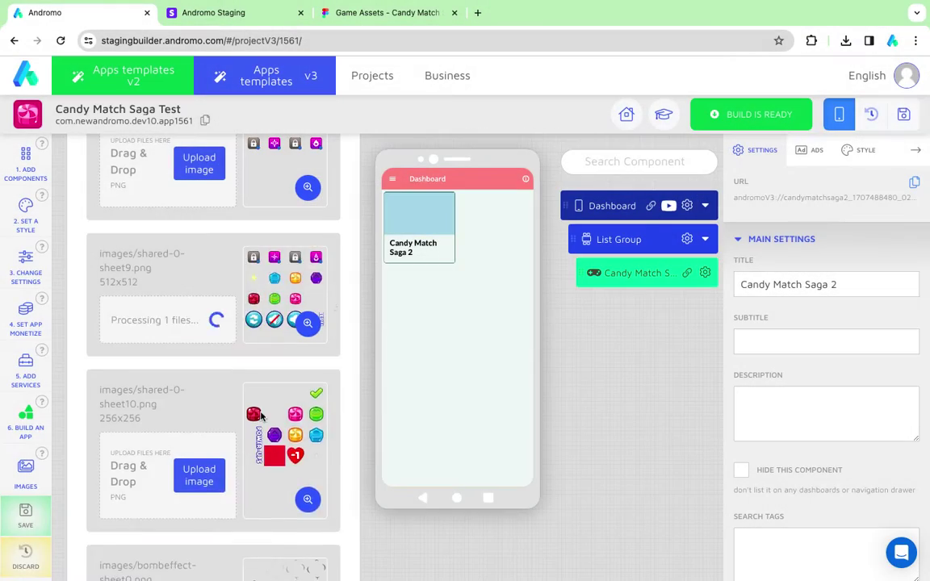
left_click(308, 363)
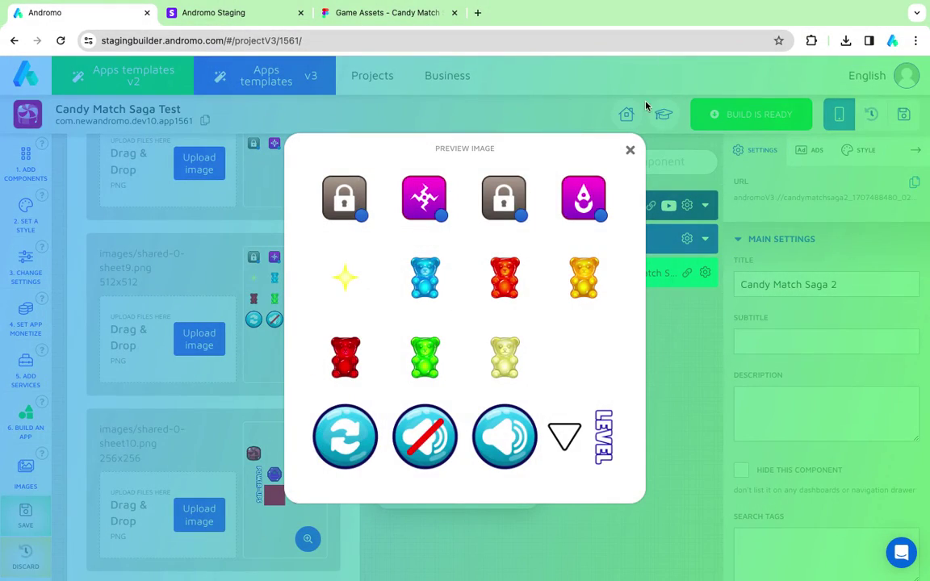
left_click(631, 152)
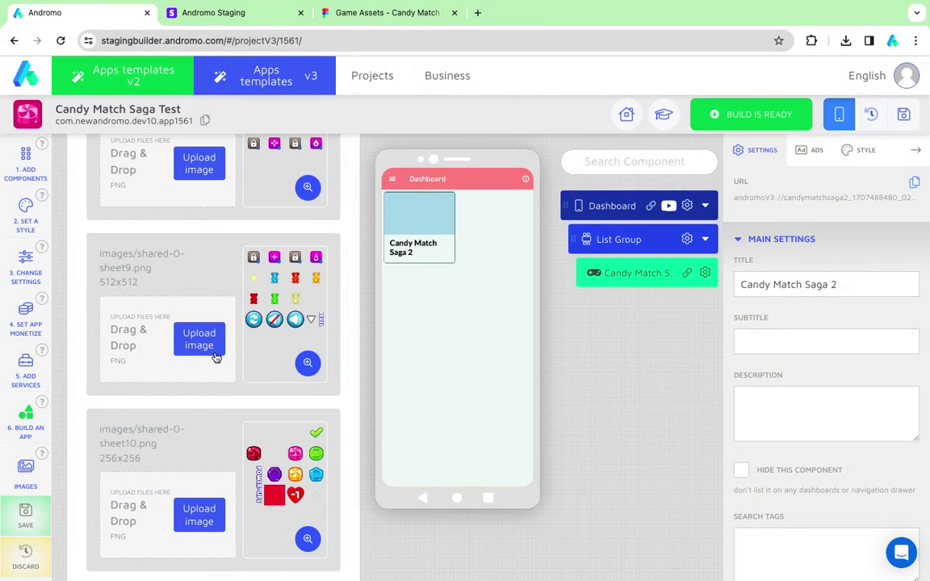
Replace the shared-0-sheet10.png game asset with the exported shared-0-sheet10.png and preview the uploaded image.
scroll(217, 358, "down", 2)
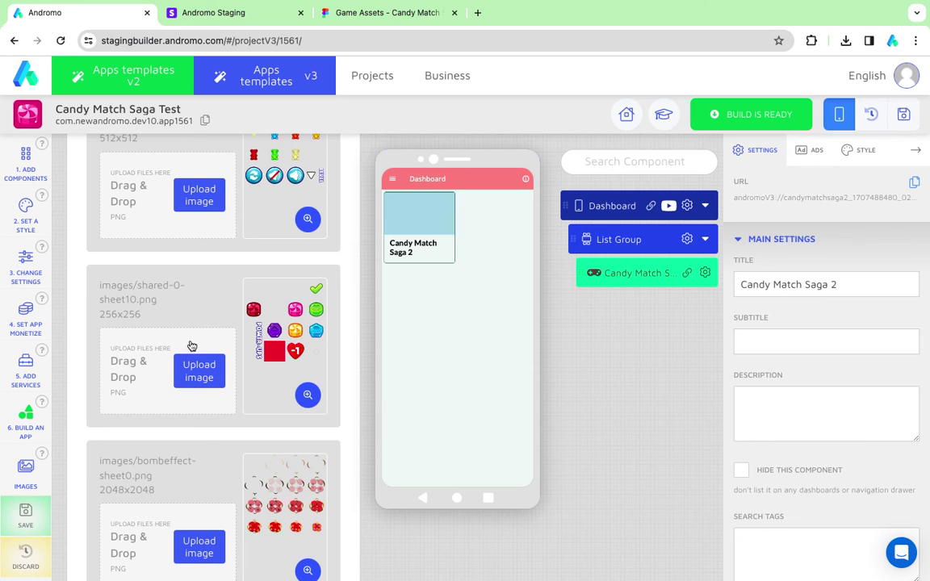
left_click(198, 370)
double_click(410, 231)
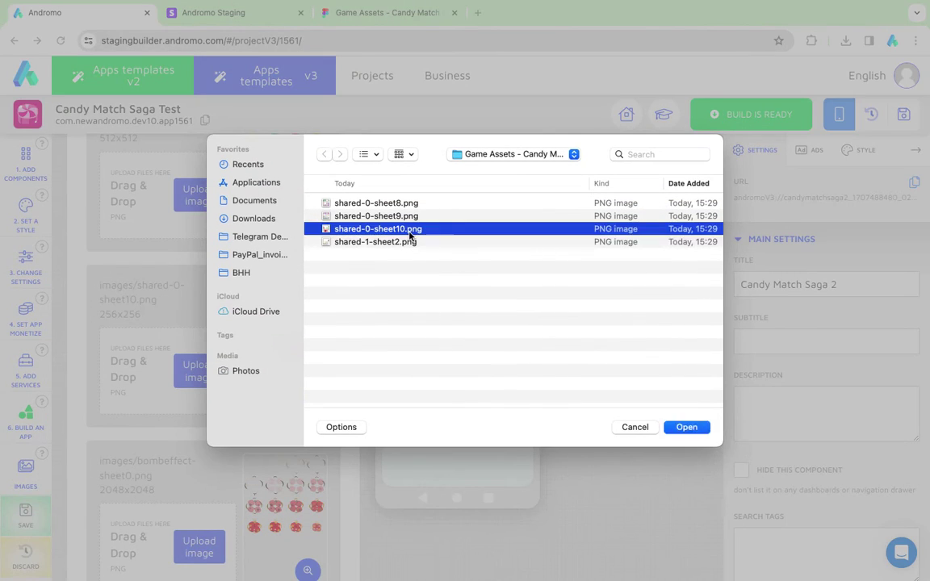
left_click(307, 395)
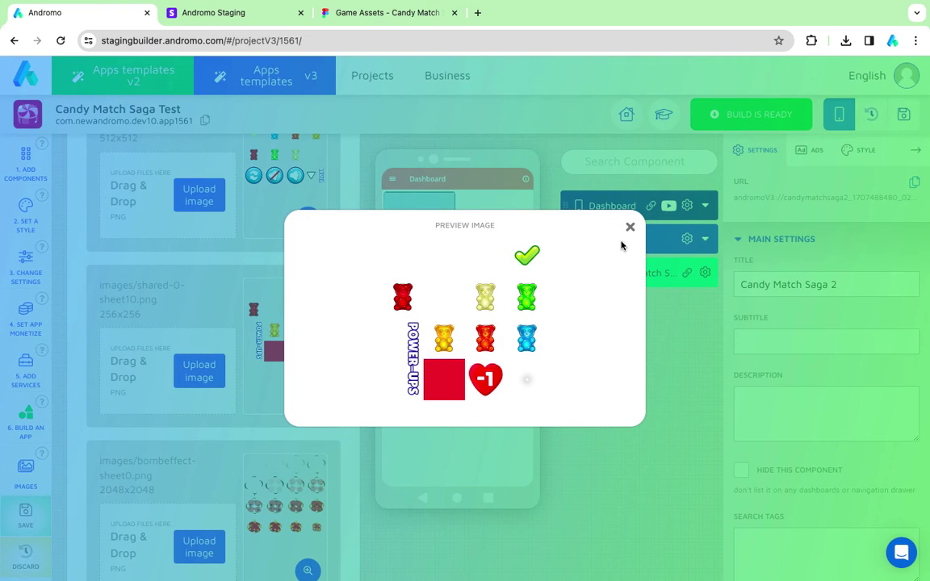
left_click(565, 204)
Replace the shared-1-sheet2.png game asset with the exported shared-1-sheet2.png, check the uploaded image and save the project changes.
scroll(222, 418, "down", 10)
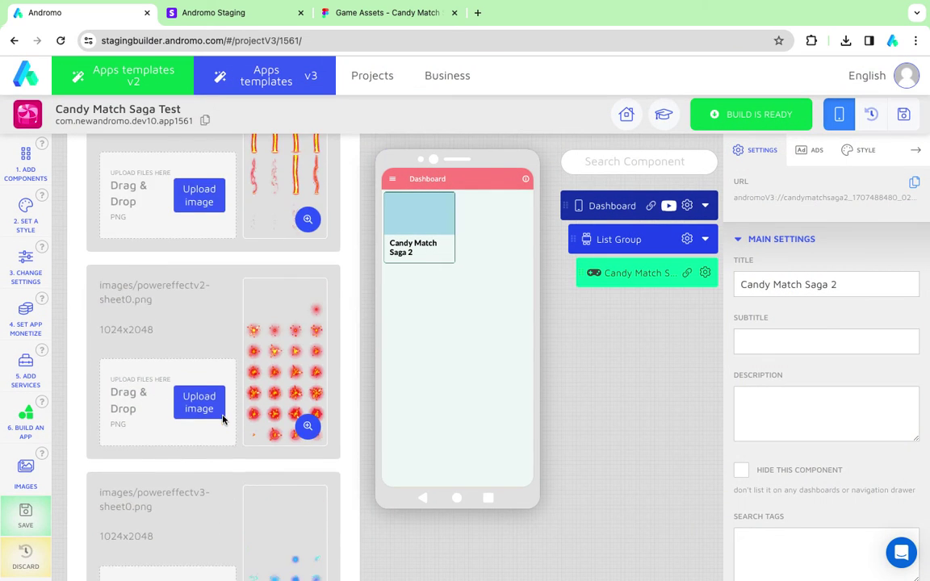
scroll(223, 419, "down", 9)
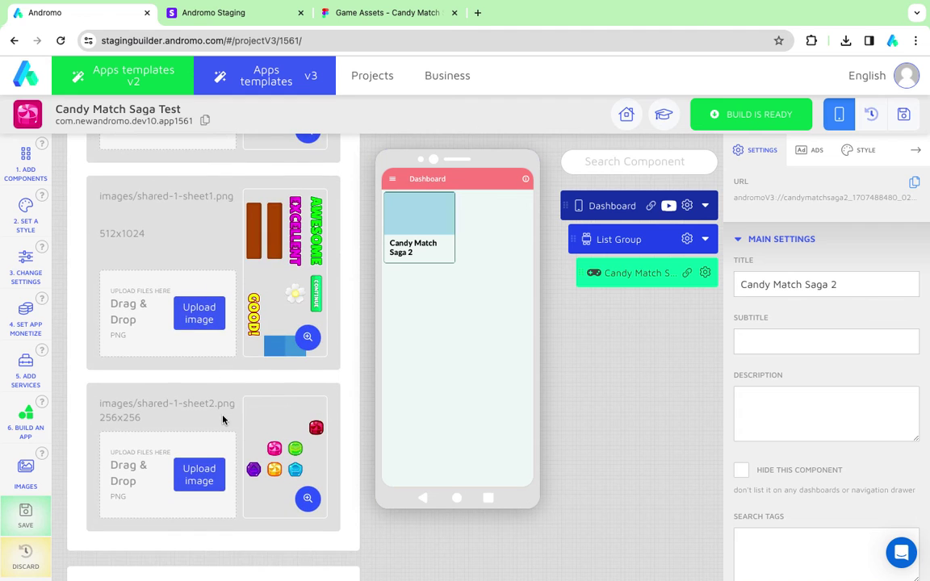
scroll(223, 419, "down", 2)
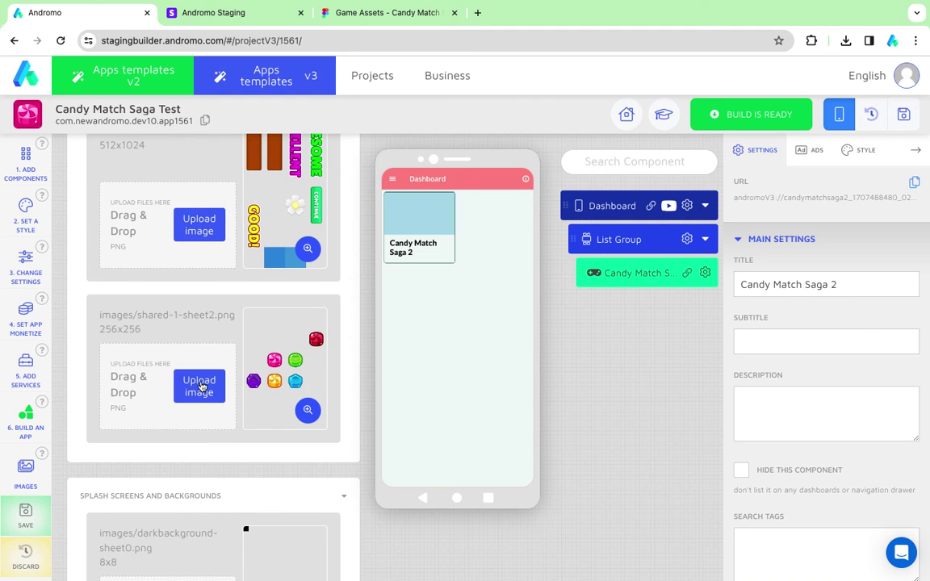
left_click(202, 387)
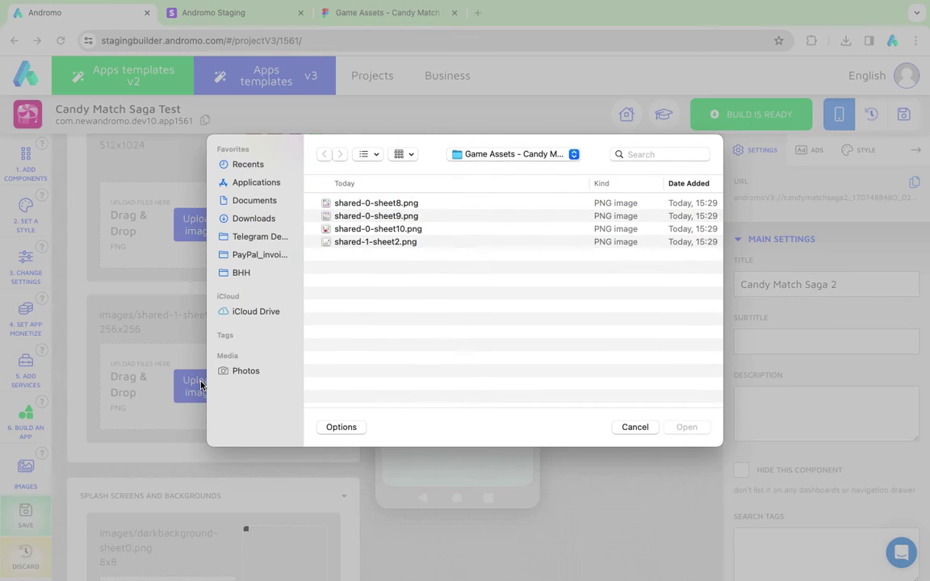
double_click(371, 241)
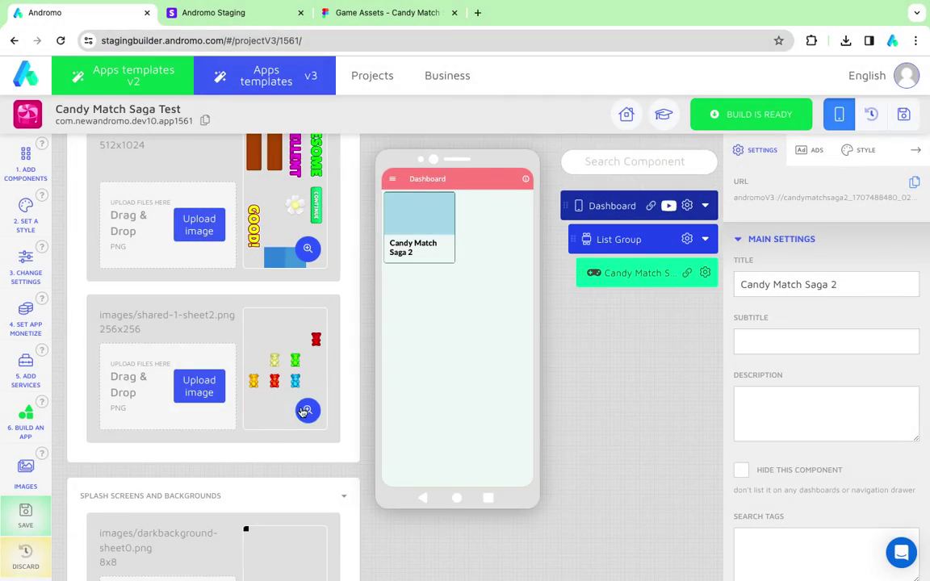
left_click(306, 411)
left_click(643, 208)
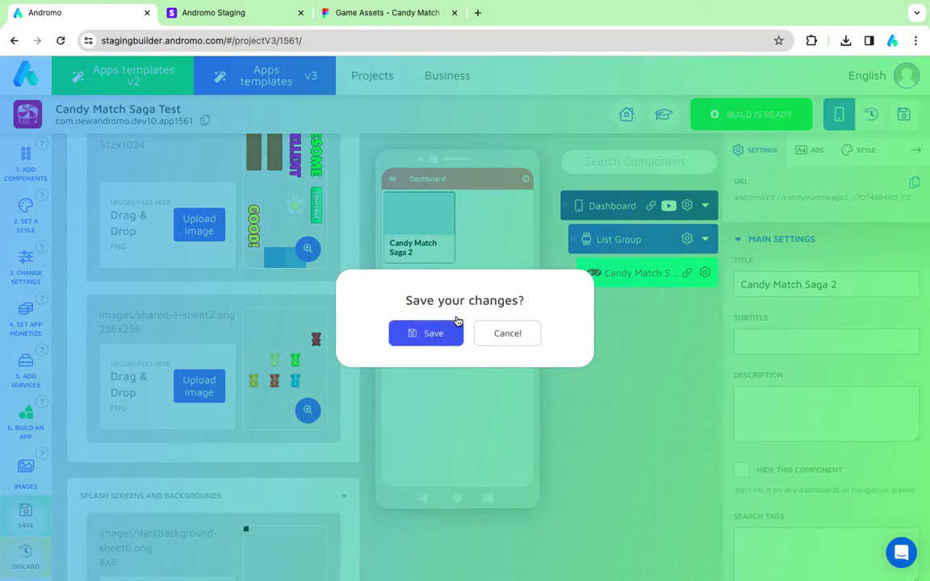
left_click(449, 341)
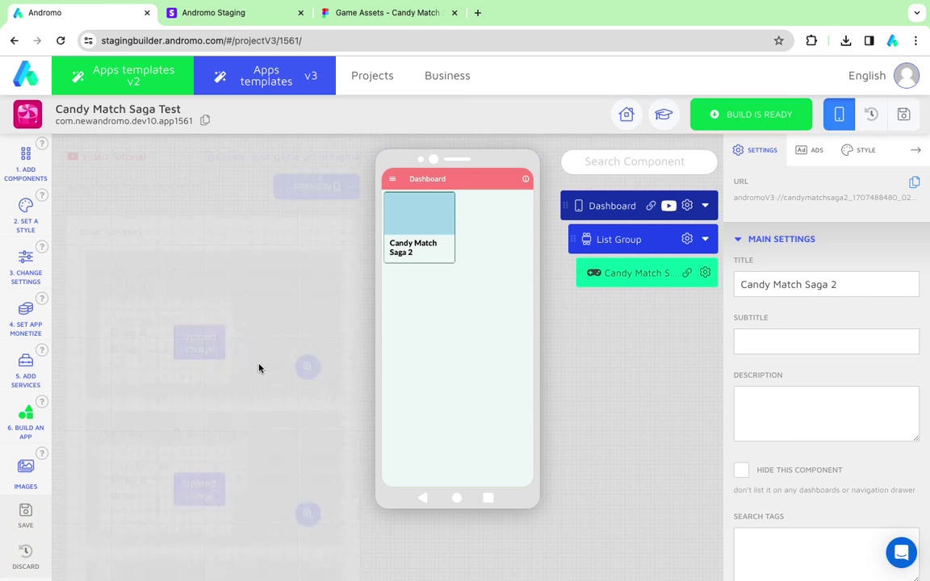
Open the Candy Match Saga game preview and start level 1 from the level map.
left_click(308, 194)
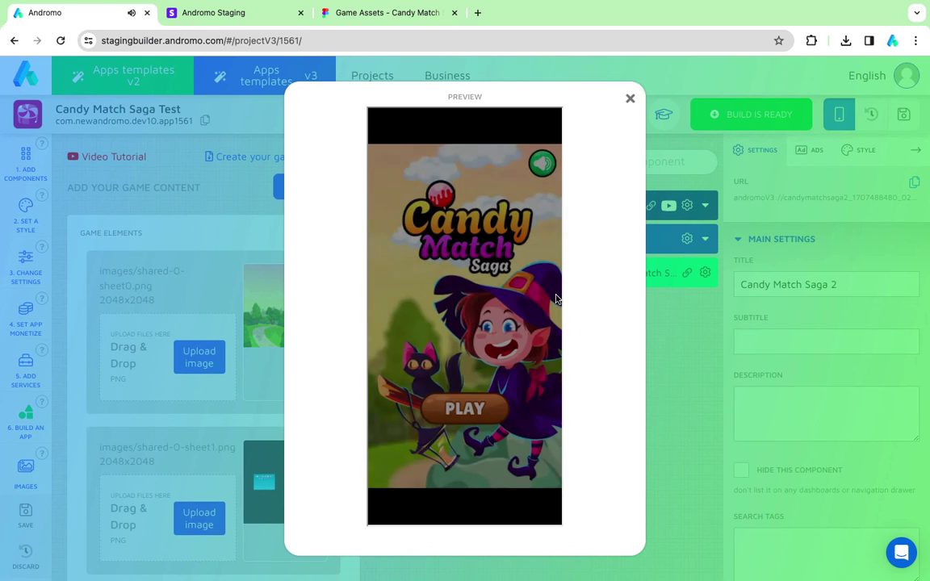
left_click(473, 412)
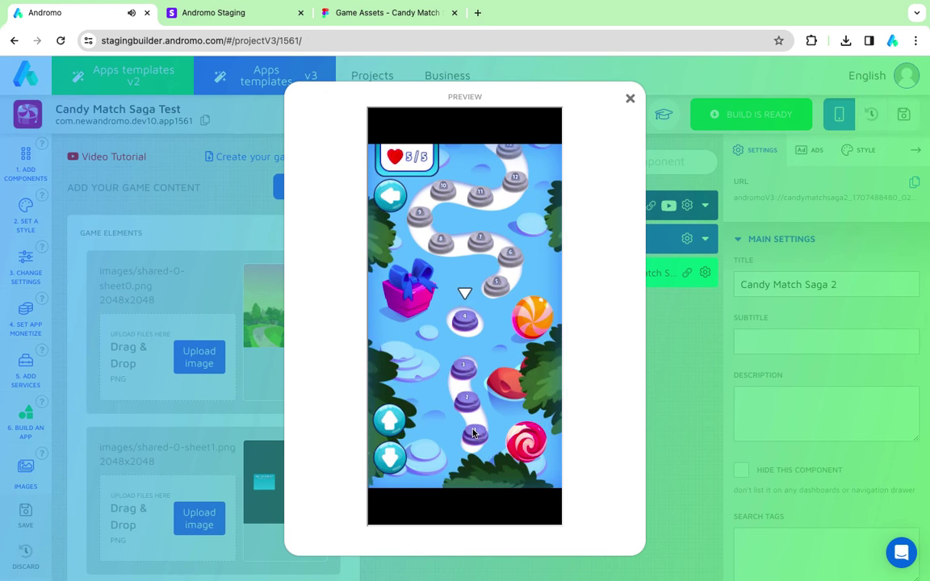
left_click(452, 299)
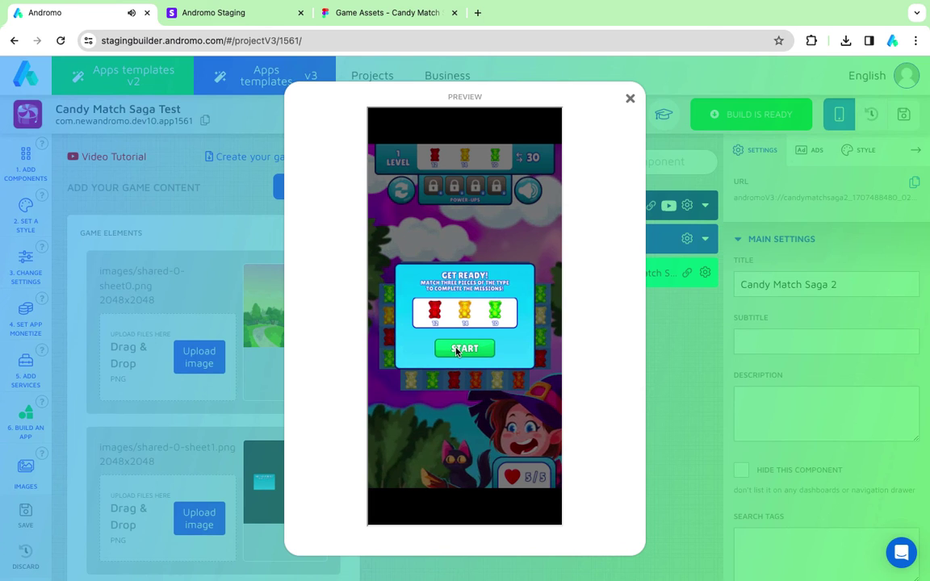
left_click(456, 351)
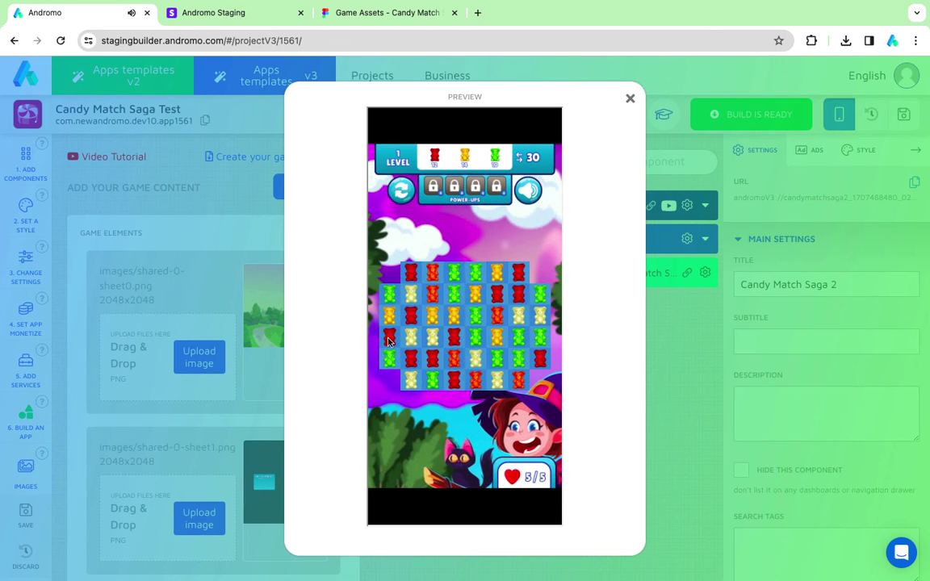
Test the gummy bear graphics in level 1 by making four matching swaps, and close the game preview.
left_click_drag(390, 355, 390, 335)
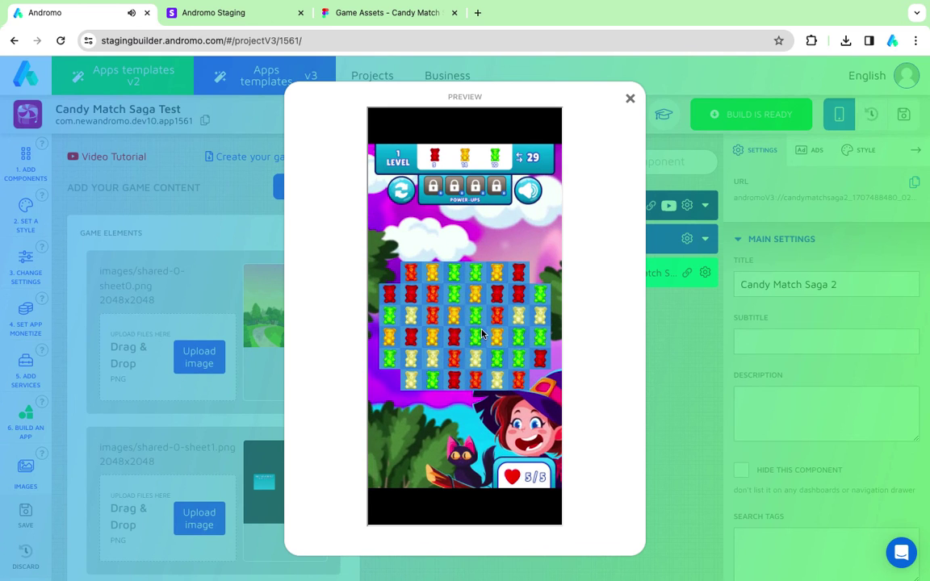
left_click_drag(482, 333, 477, 314)
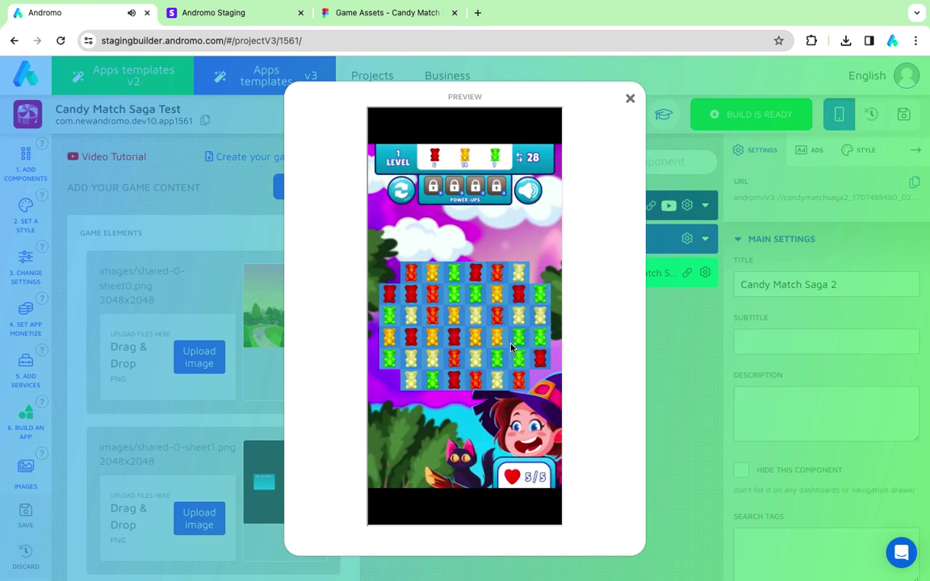
left_click_drag(495, 361, 495, 337)
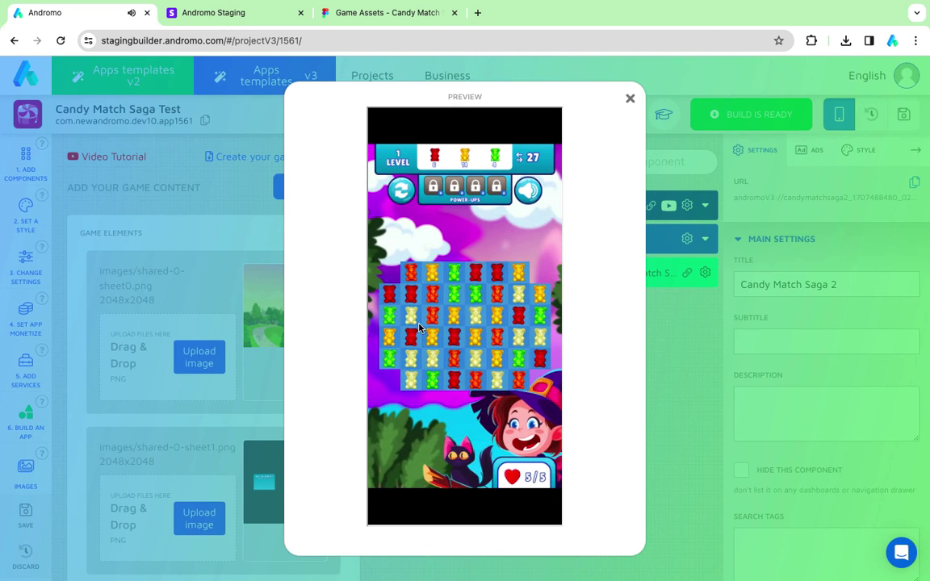
left_click_drag(413, 353, 413, 316)
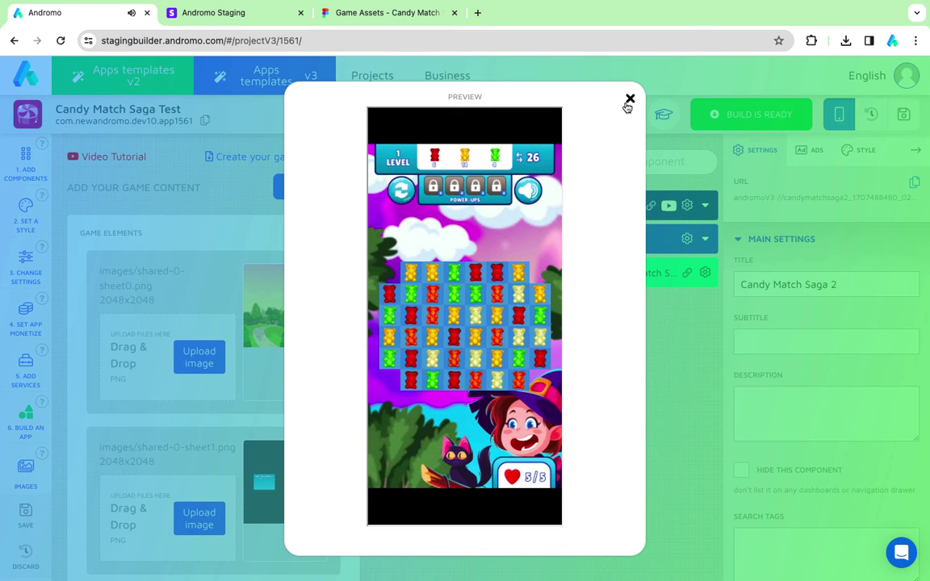
left_click(629, 101)
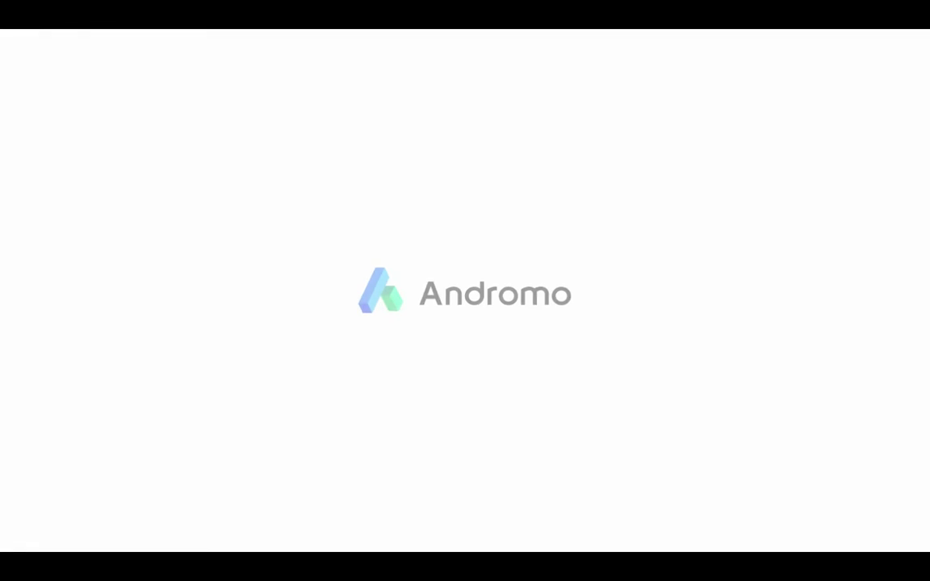